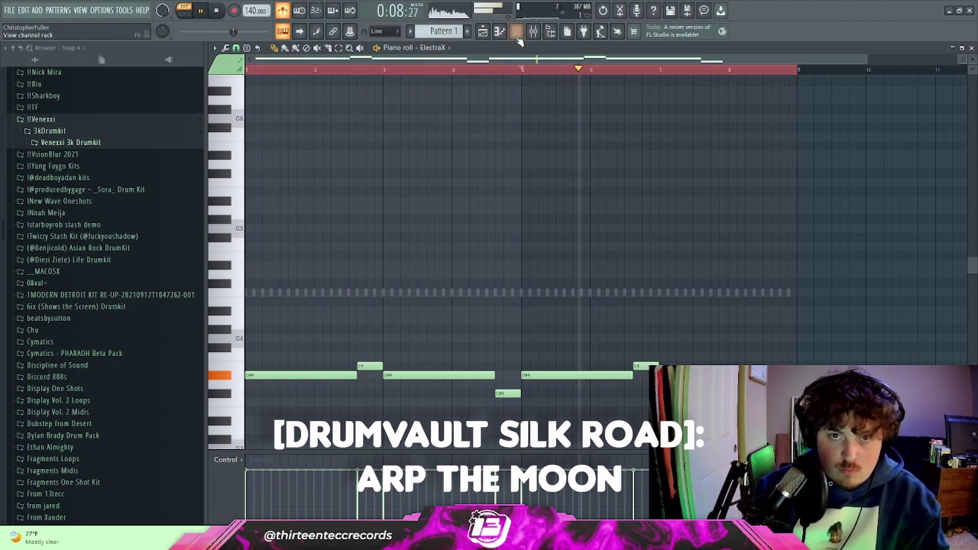
# - Insert Fruity Parametric EQ 2 into the third effect slot of the Plugin 1 mixer track
pyautogui.press('F6')
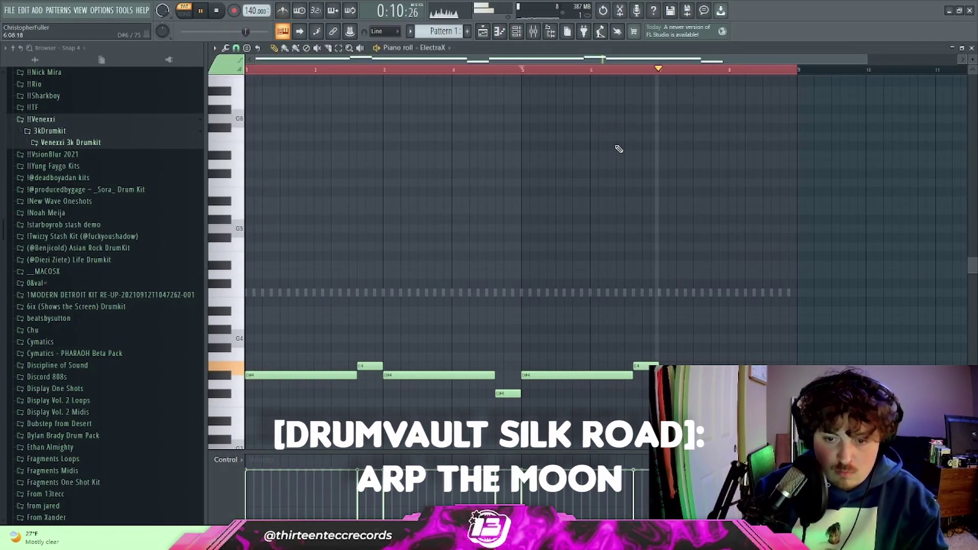
pyautogui.press('F6')
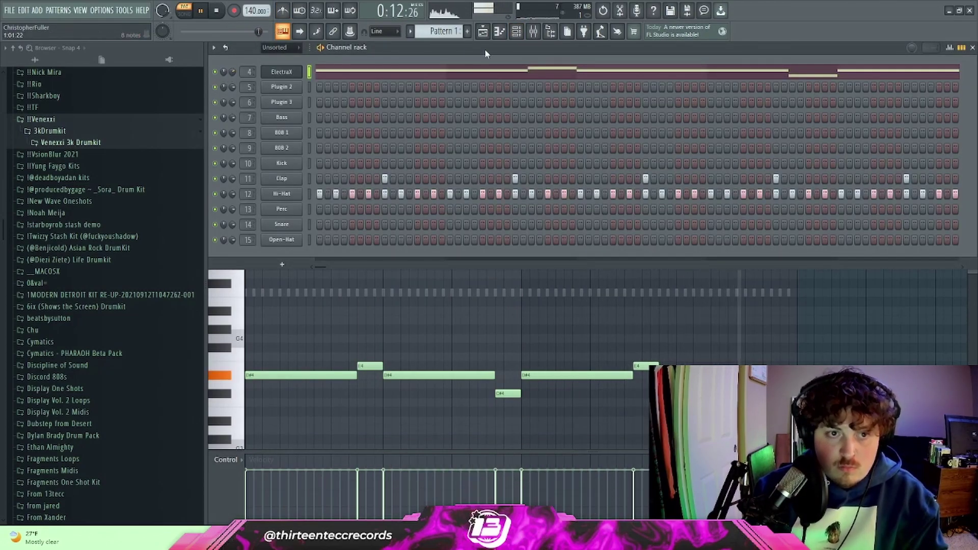
pyautogui.press('F6')
pyautogui.click(535, 33)
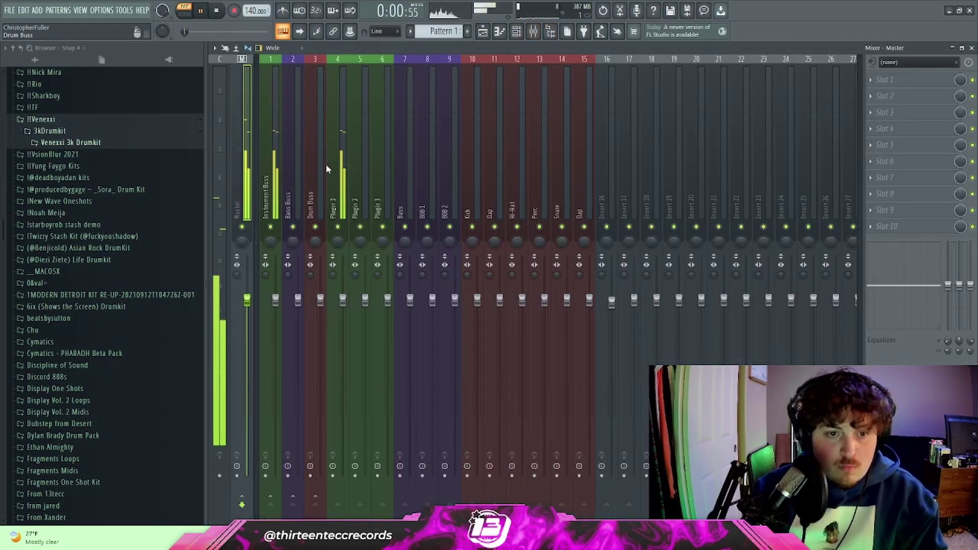
pyautogui.click(337, 294)
pyautogui.click(893, 116)
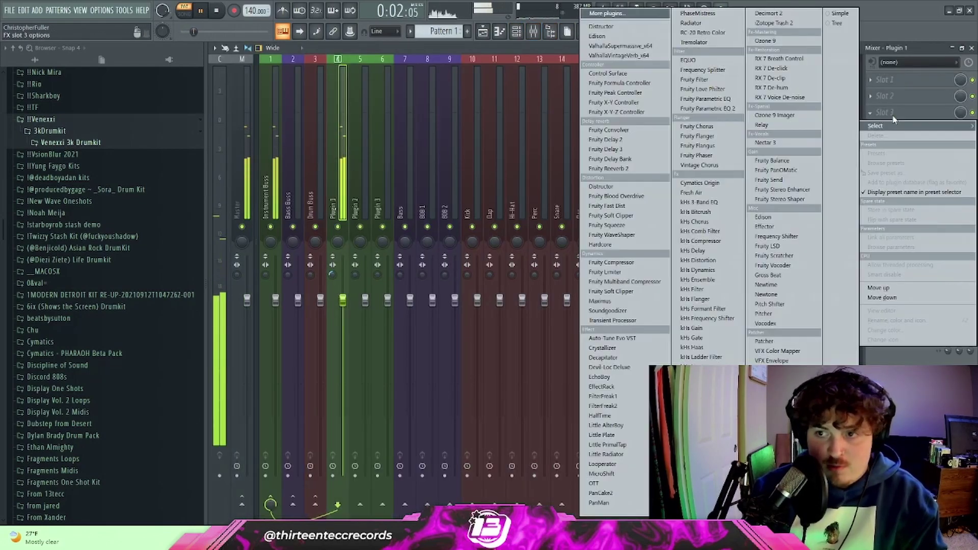
pyautogui.click(710, 109)
# - Load a low-and-high-cut preset in Plugin 1's equalizer and lower its high-cut frequency
pyautogui.click(562, 148)
pyautogui.click(586, 200)
pyautogui.moveTo(521, 235); pyautogui.dragTo(467, 235)
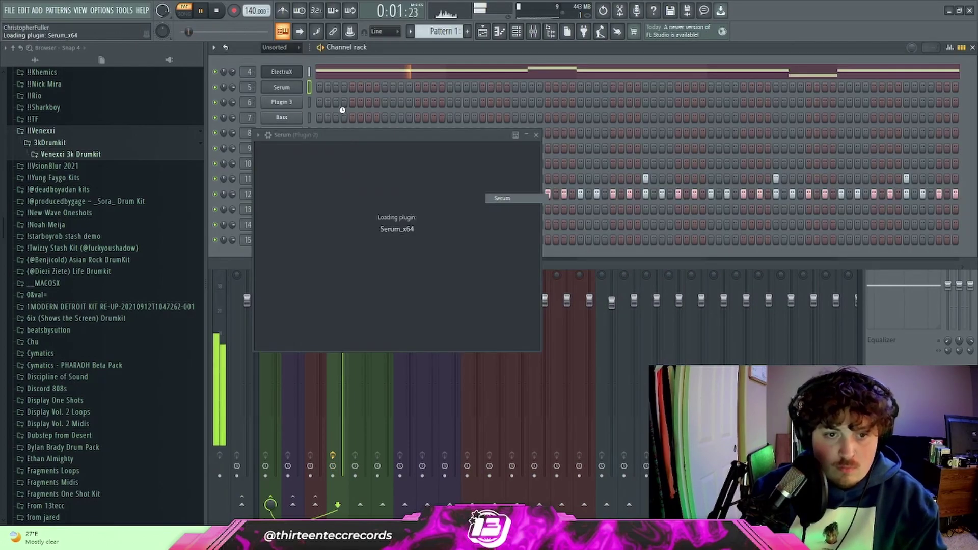
# - Replace the Plugin 3 channel with ElectraX and choose a sound from its patch browser
pyautogui.rightClick(300, 102)
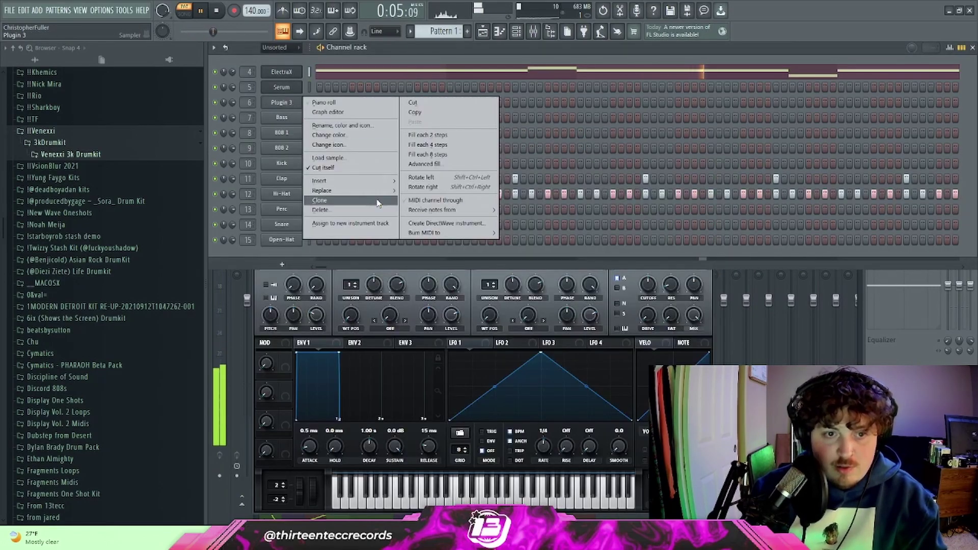
pyautogui.moveTo(351, 189)
pyautogui.click(511, 179)
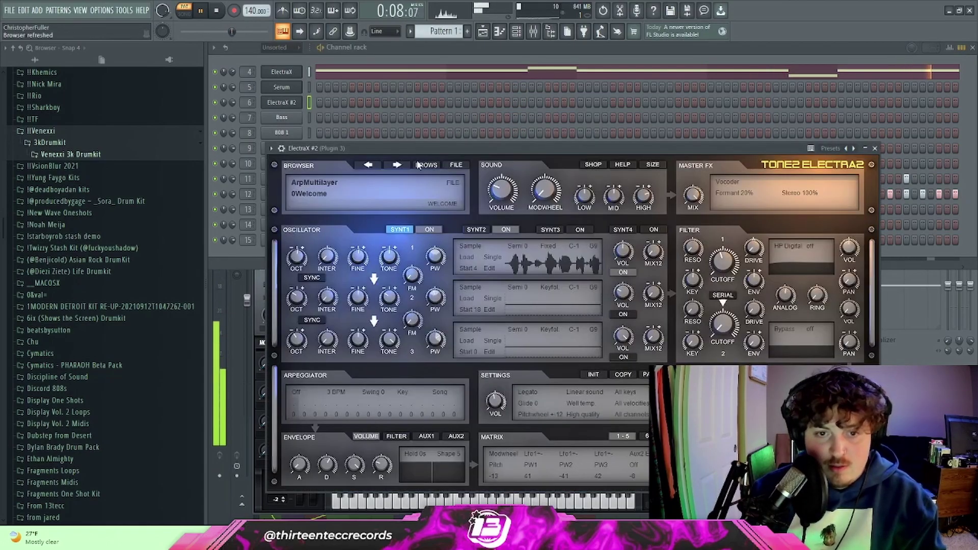
pyautogui.click(423, 163)
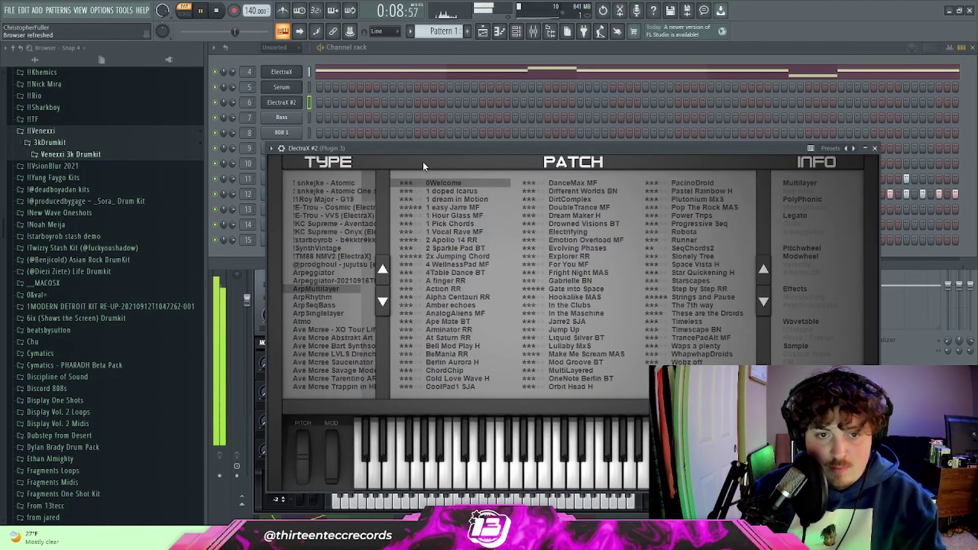
pyautogui.click(328, 312)
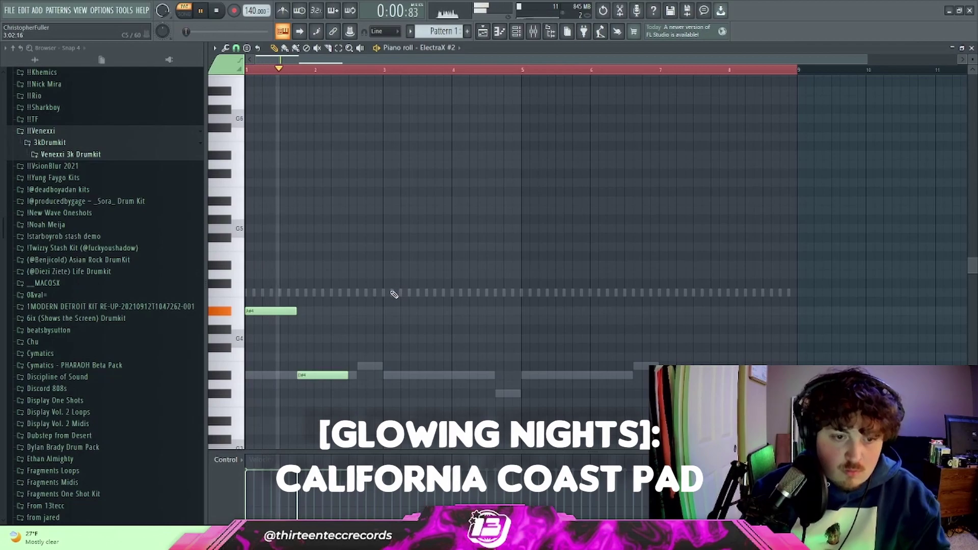
# - Lengthen the second ElectraX #2 note to where the ghosted melody changes pitch, and duplicate the two-note phrase to bar 5
pyautogui.moveTo(346, 375); pyautogui.dragTo(356, 375)
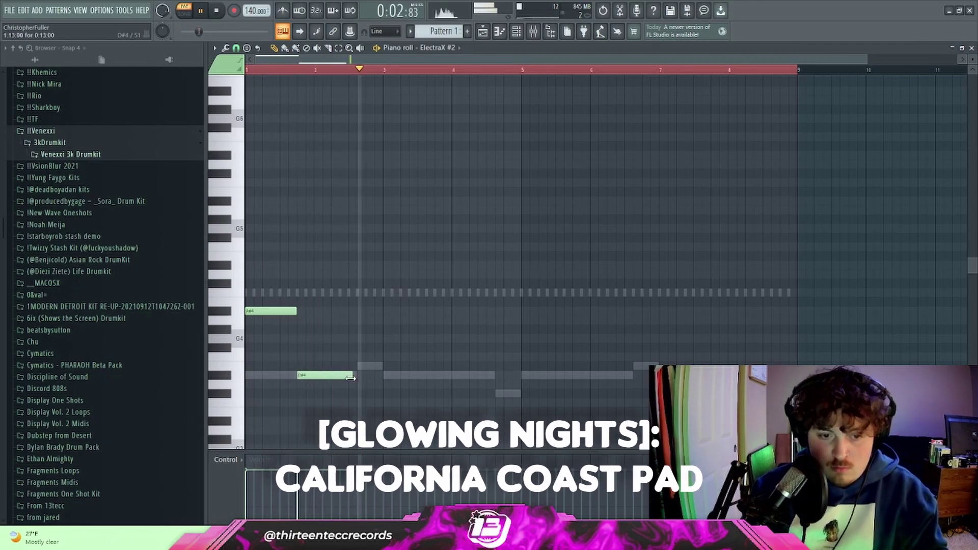
pyautogui.moveTo(796, 70); pyautogui.dragTo(524, 73)
pyautogui.hotkey('ctrl', 'b')
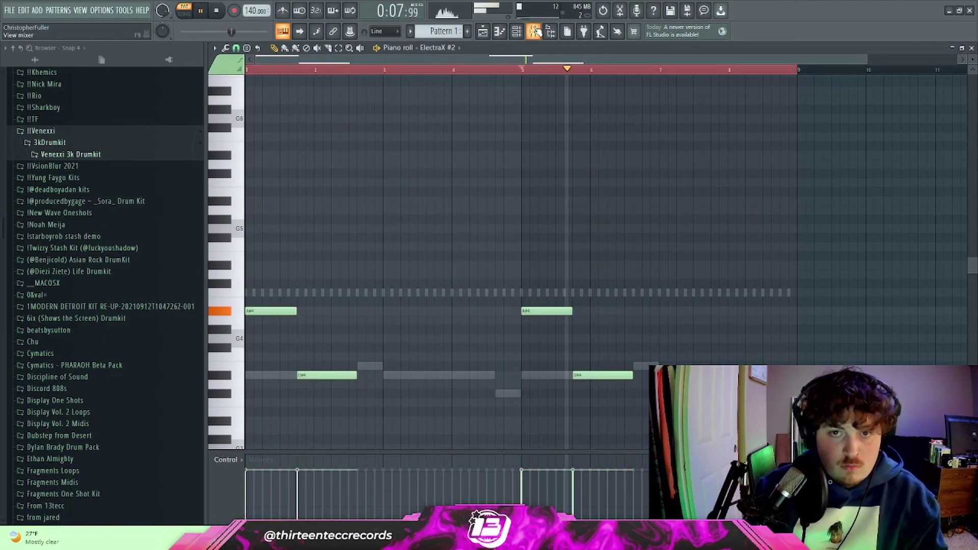
# - Turn down the Plugin 3 mixer track's volume and bring up the whole ElectraX #2 pattern in the piano roll
pyautogui.press('F9')
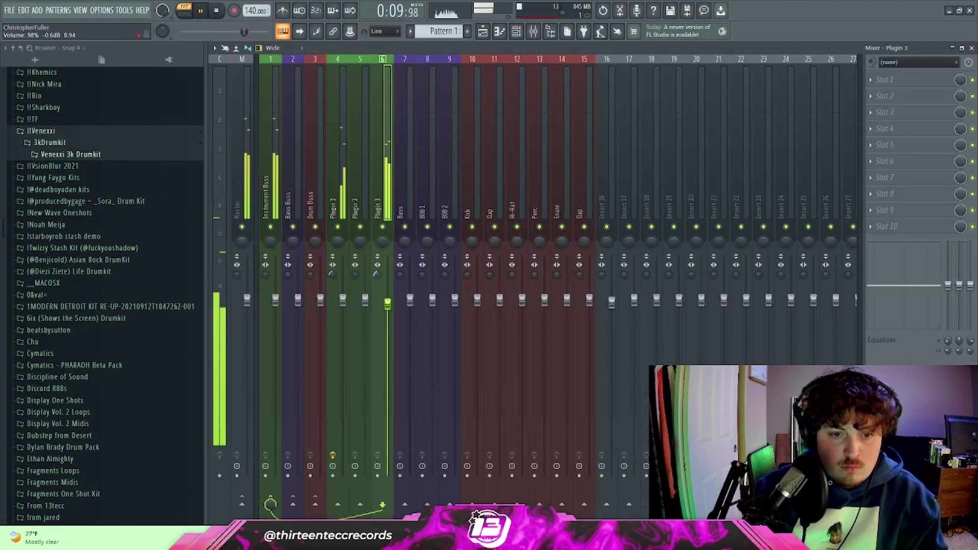
pyautogui.click(516, 32)
pyautogui.rightClick(300, 100)
pyautogui.click(332, 104)
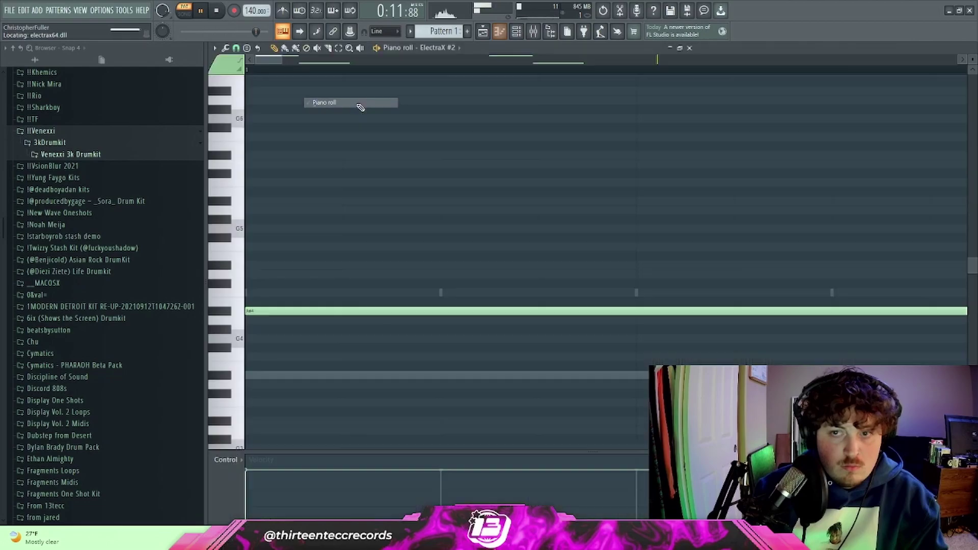
pyautogui.scroll(3, 571, 157)
pyautogui.scroll(-4, 600, 203)
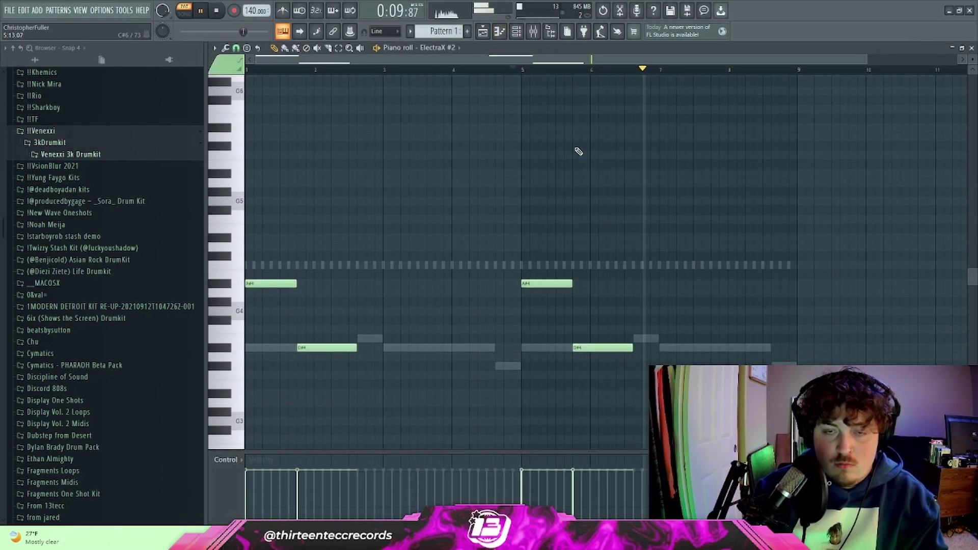
# - Adjust the stereo separation of the Instrument Buss mixer track
pyautogui.click(529, 32)
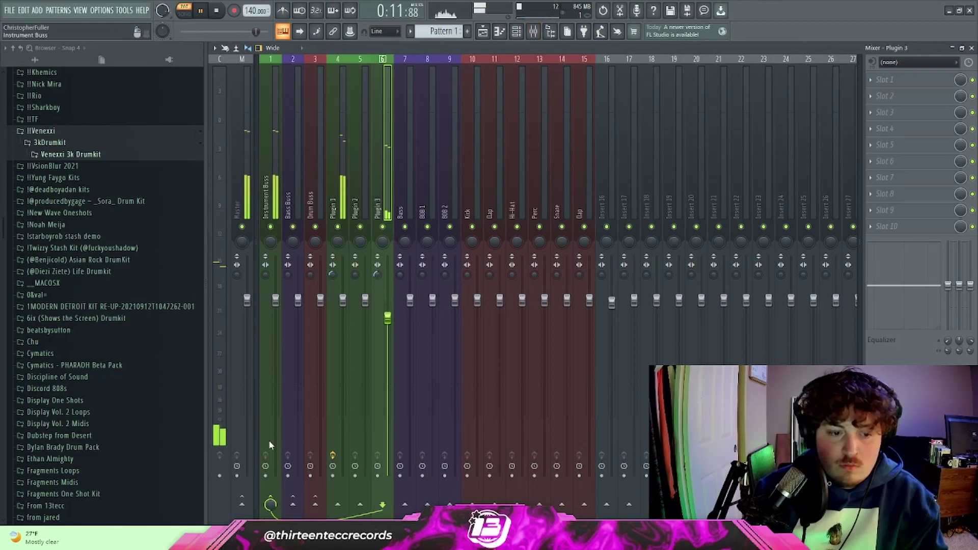
pyautogui.click(267, 277)
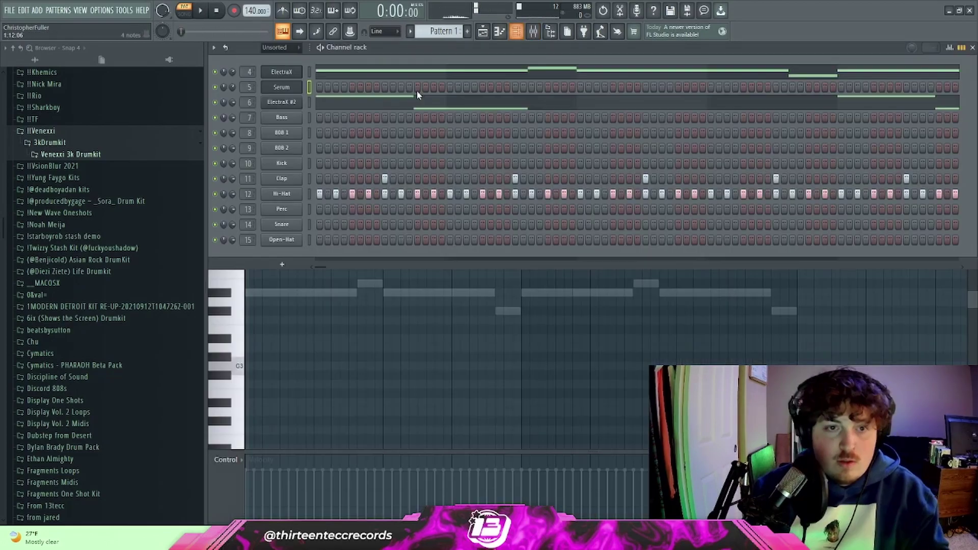
# - Replace the Bass channel with a Serum instance and go to its preset selection
pyautogui.rightClick(283, 118)
pyautogui.moveTo(374, 211)
pyautogui.click(502, 198)
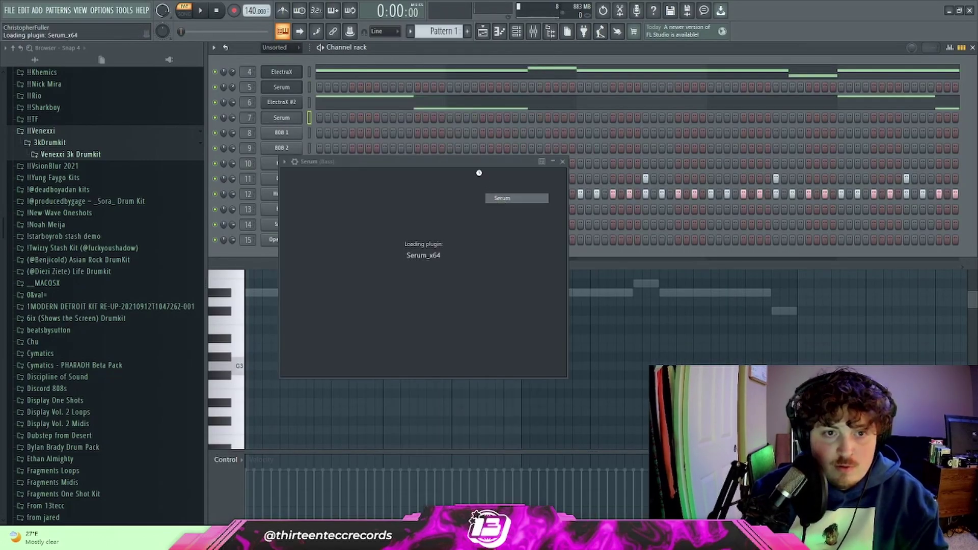
pyautogui.click(522, 172)
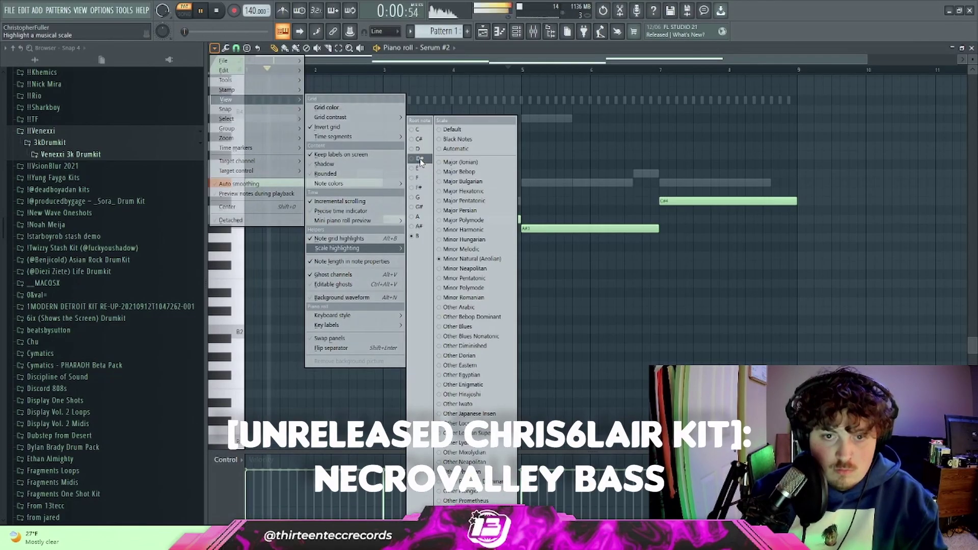
# - Set the piano roll's scale highlighting root note to D# and adjust the Serum #2 channel's volume in the channel rack
pyautogui.click(421, 160)
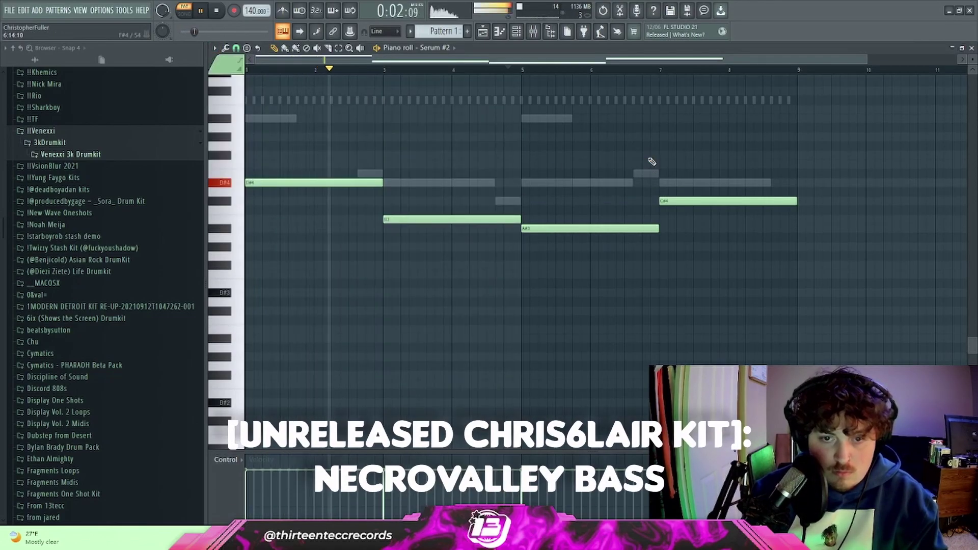
pyautogui.click(517, 32)
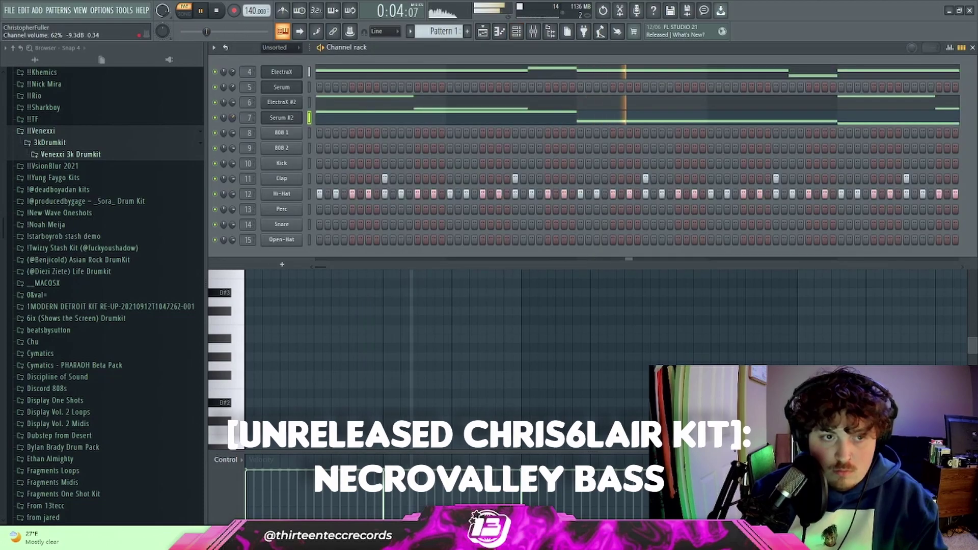
# - Lower the volume faders of the Plugin 1 and Plugin 3 mixer tracks to about the same level
pyautogui.click(532, 33)
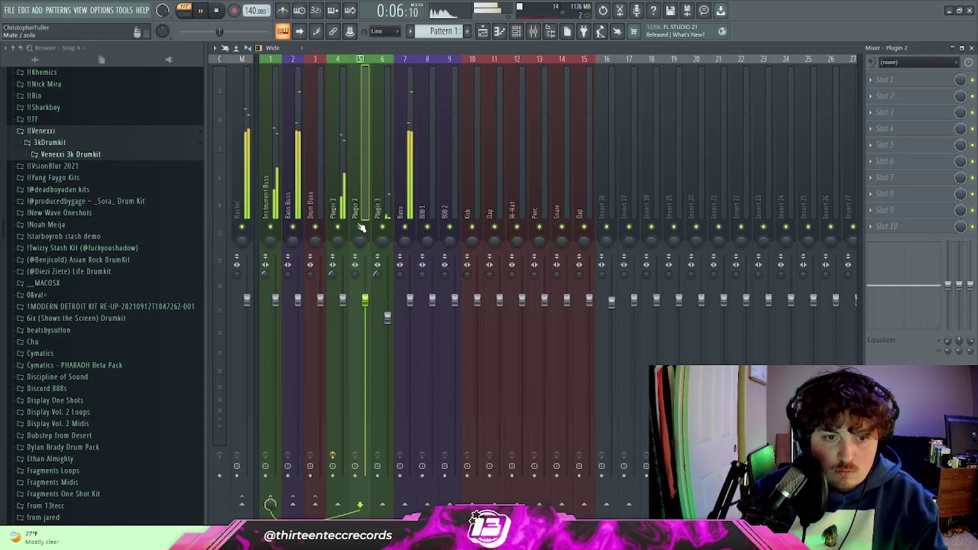
pyautogui.click(345, 300)
pyautogui.click(390, 284)
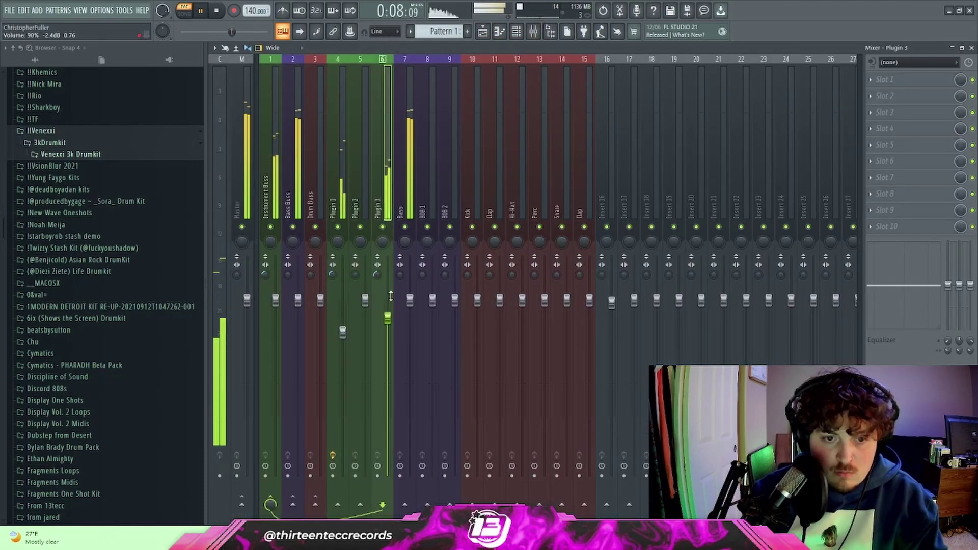
# - Add Fruity Parametric EQ 2 to Plugin 3's third slot with the "40Hz + 18kHz cut" preset and raise its low-cut frequency
pyautogui.click(871, 113)
pyautogui.moveTo(875, 127)
pyautogui.click(705, 111)
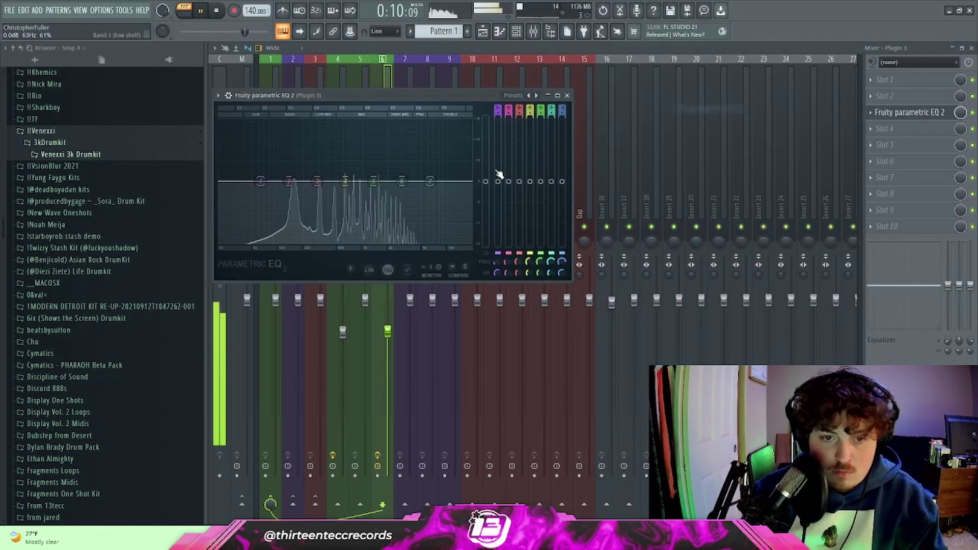
pyautogui.click(505, 96)
pyautogui.click(535, 146)
pyautogui.moveTo(247, 181); pyautogui.dragTo(303, 181)
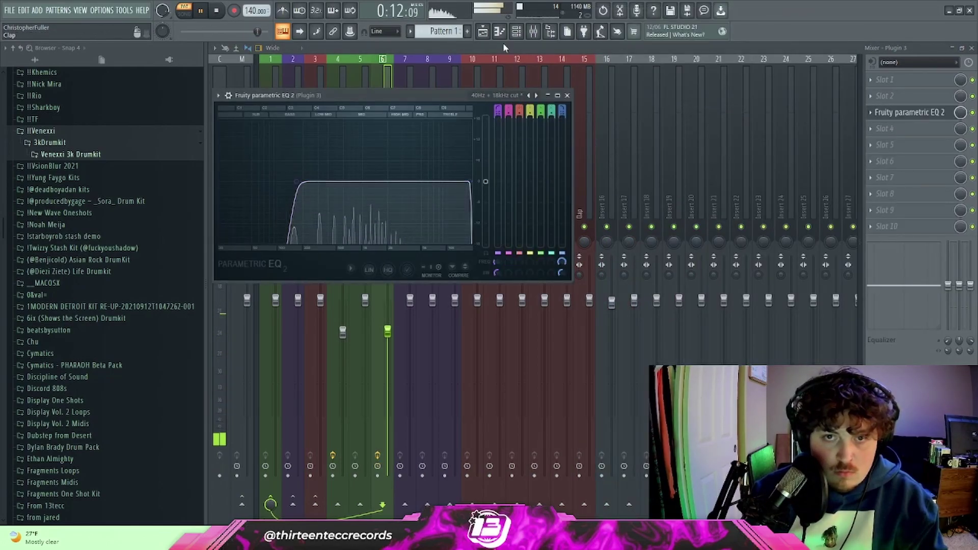
# - Select the Serum #2 channel in the channel rack
pyautogui.click(516, 32)
pyautogui.click(308, 118)
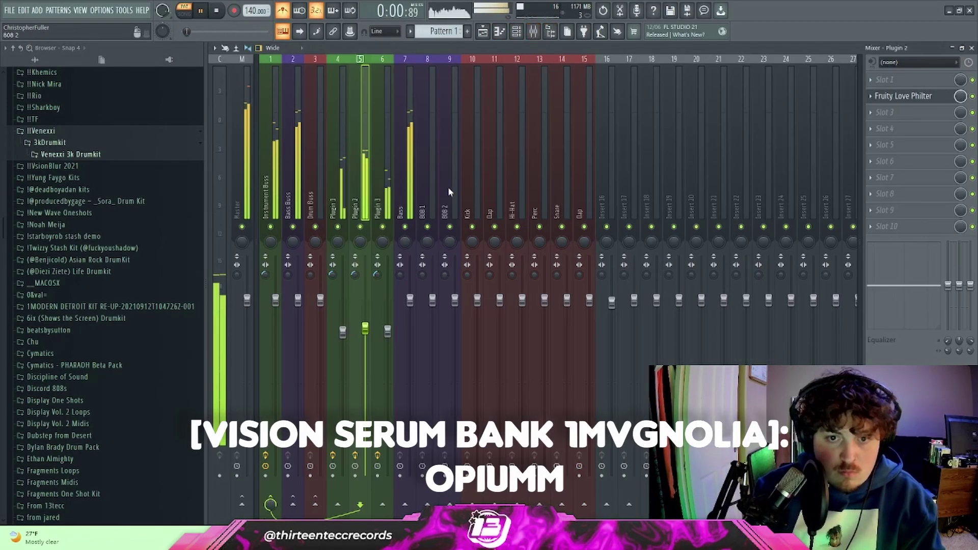
# - Add Decapitator to the fourth slot of the Plugin 3 mixer track, adjust its Drive and set Tone to about 2.1 dB
pyautogui.click(382, 194)
pyautogui.click(884, 128)
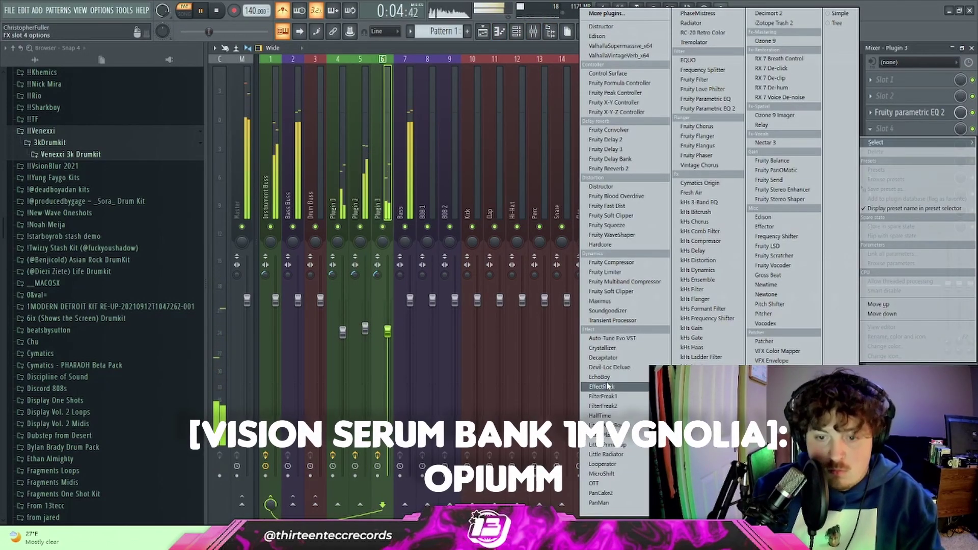
pyautogui.click(603, 358)
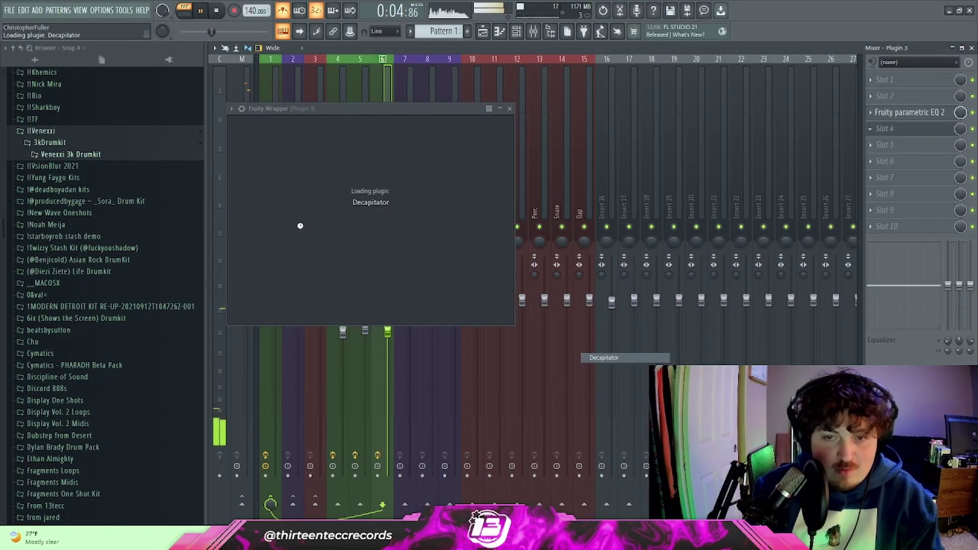
pyautogui.moveTo(293, 206); pyautogui.dragTo(293, 186)
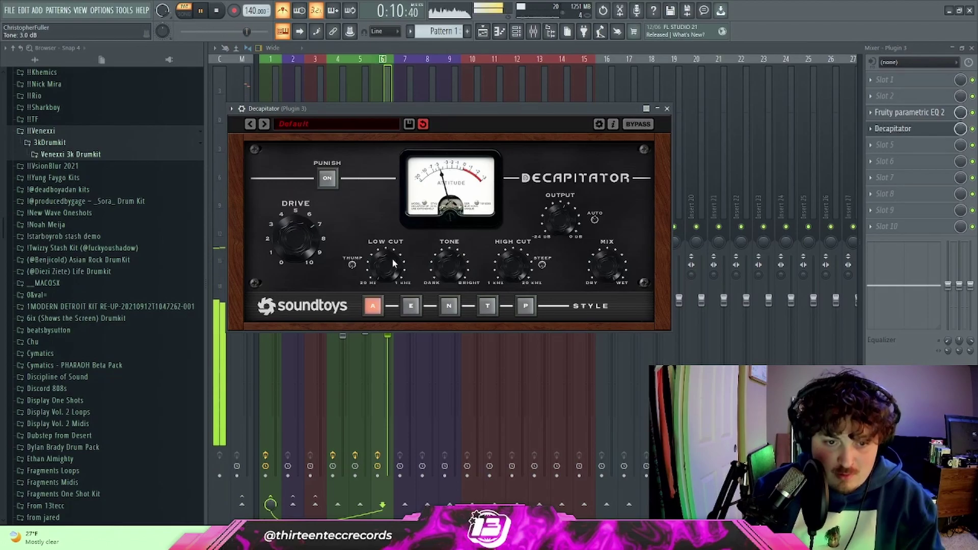
pyautogui.moveTo(455, 265); pyautogui.dragTo(457, 271)
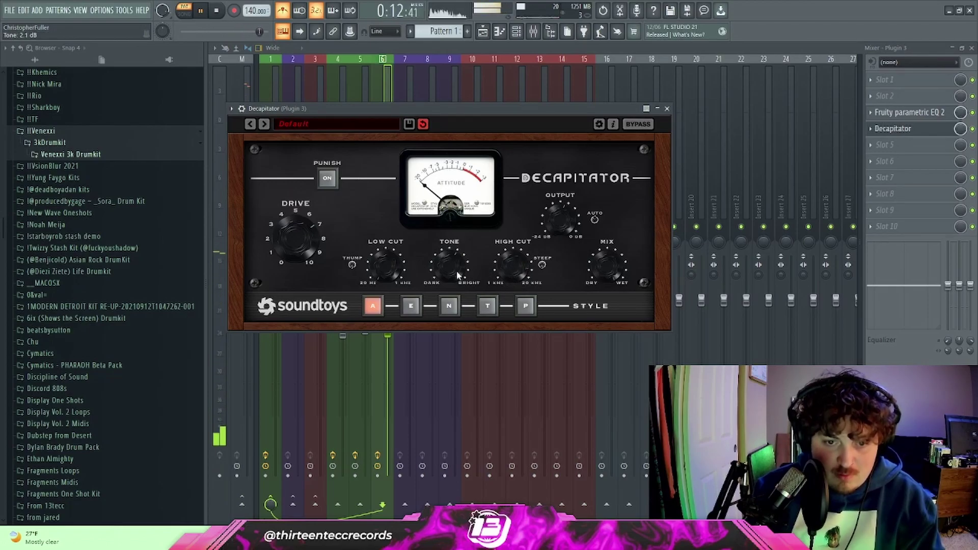
# - Set ValhallaVintageVerb on the Plugin 2 track to a 3.10 s decay, choose its color mode, and reduce its predelay and mix
pyautogui.click(878, 126)
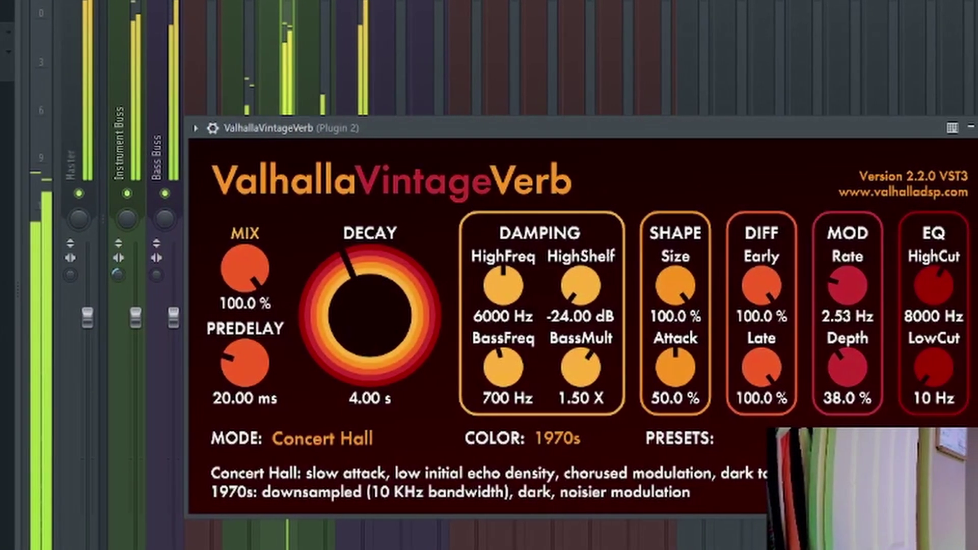
pyautogui.moveTo(302, 273); pyautogui.dragTo(285, 281)
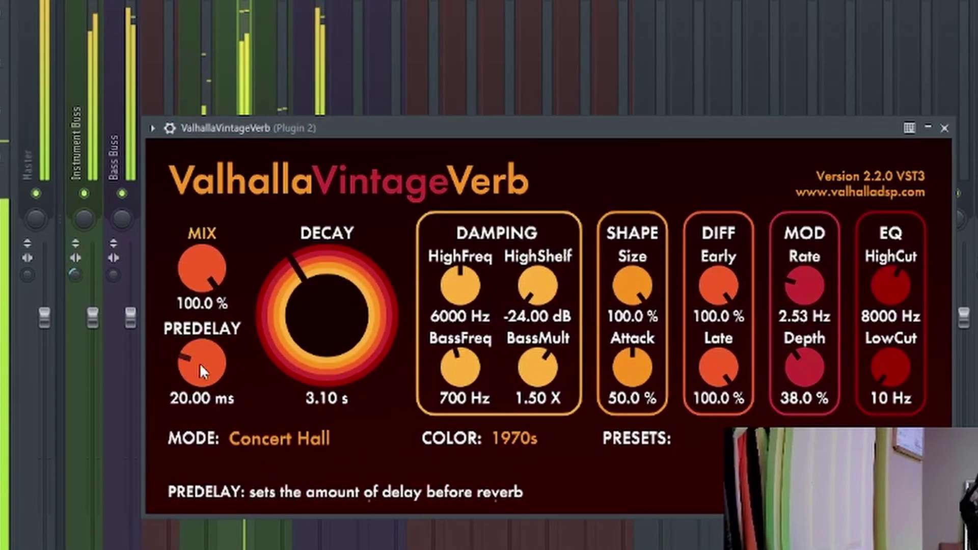
pyautogui.click(491, 438)
pyautogui.click(503, 480)
pyautogui.moveTo(200, 377); pyautogui.dragTo(195, 412)
pyautogui.moveTo(184, 249); pyautogui.dragTo(154, 430)
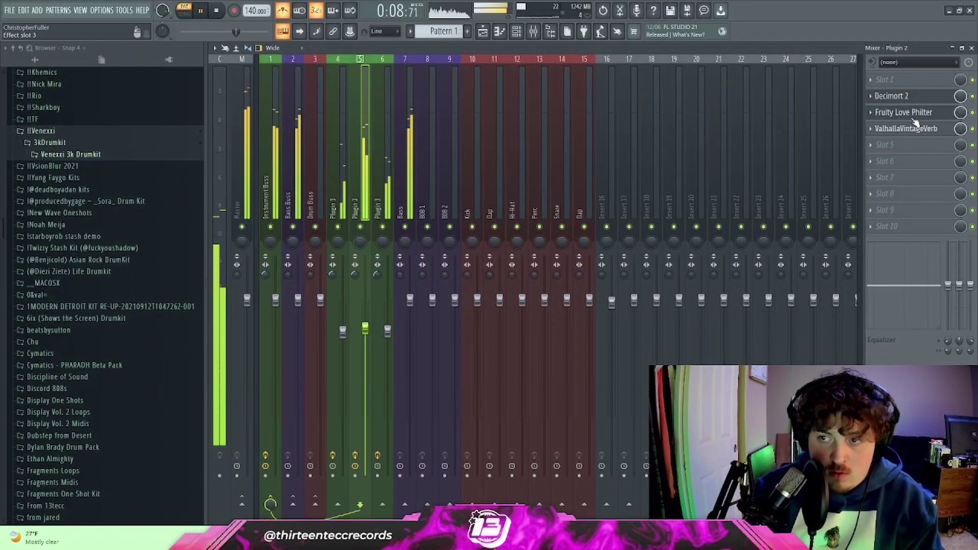
# - On the Plugin 2 track, set Decimort 2's resampler frequency to about 20573 Hz and iZotope Trash 2's mix level to about 11%
pyautogui.click(915, 97)
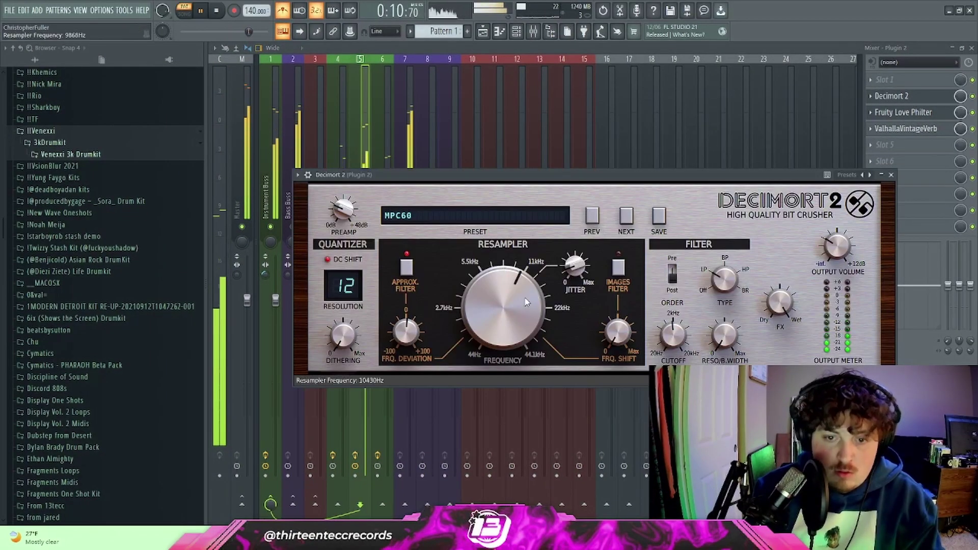
pyautogui.click(891, 175)
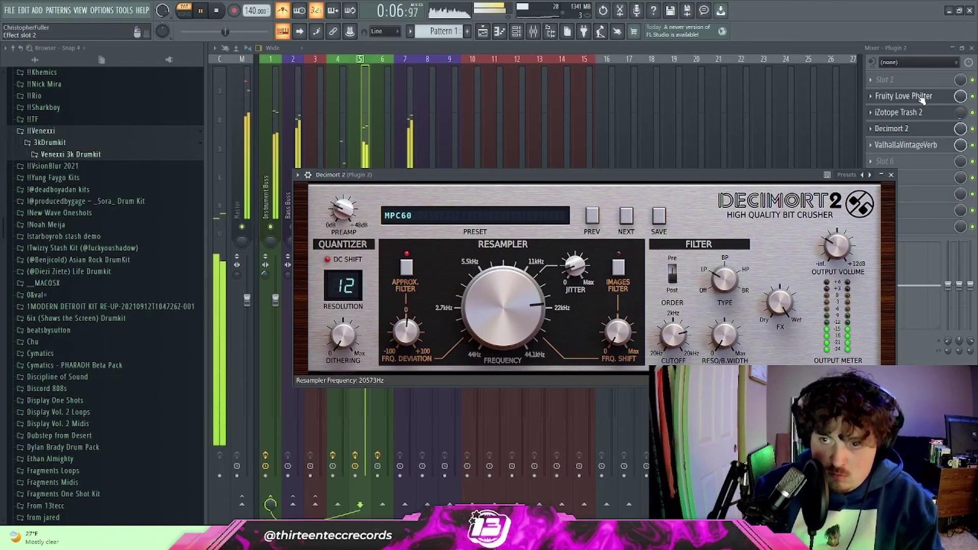
pyautogui.moveTo(960, 97); pyautogui.dragTo(960, 87)
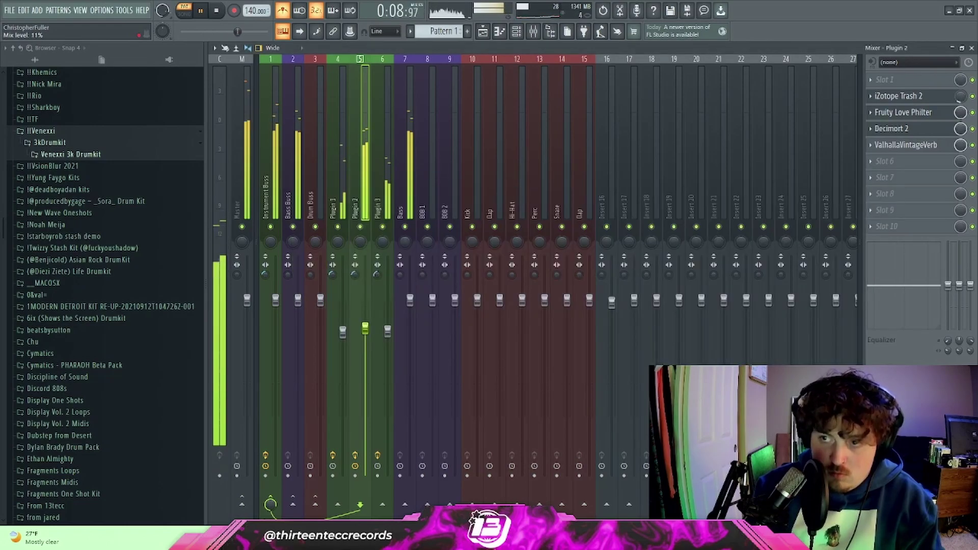
# - Lower the Plugin 2 mixer track's volume fader
pyautogui.click(375, 179)
pyautogui.click(365, 328)
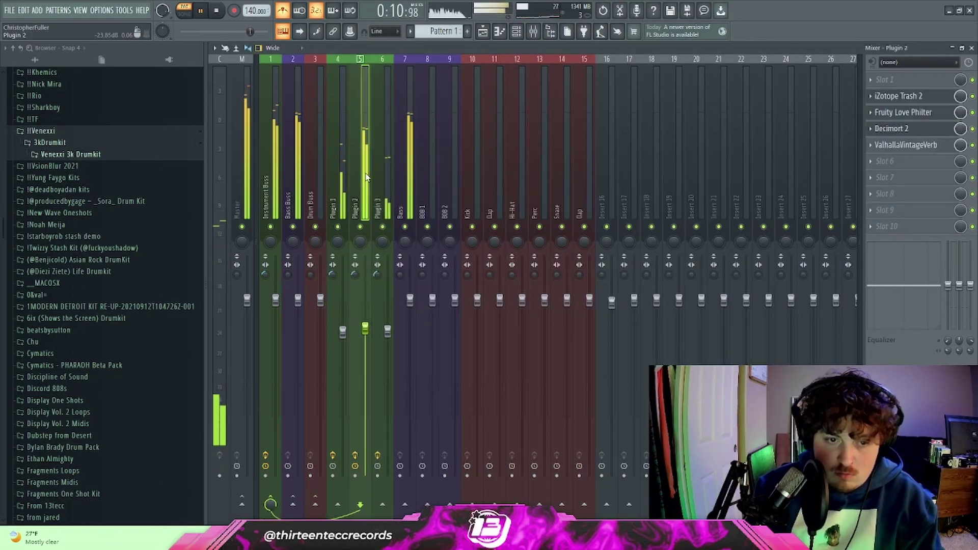
pyautogui.click(523, 34)
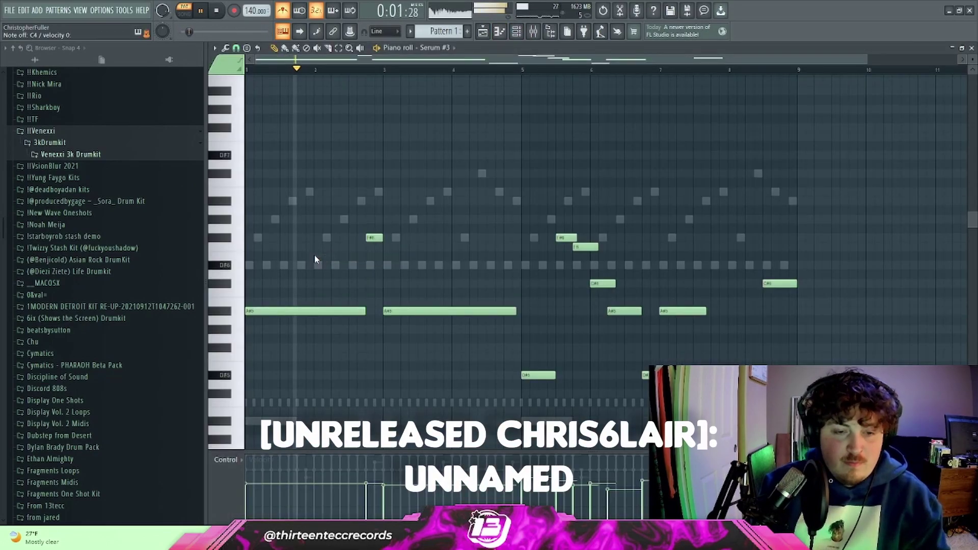
# - Review the Serum #3 notes in the piano roll and slightly raise the Serum #3 mixer track's volume
pyautogui.scroll(-4, 328, 267)
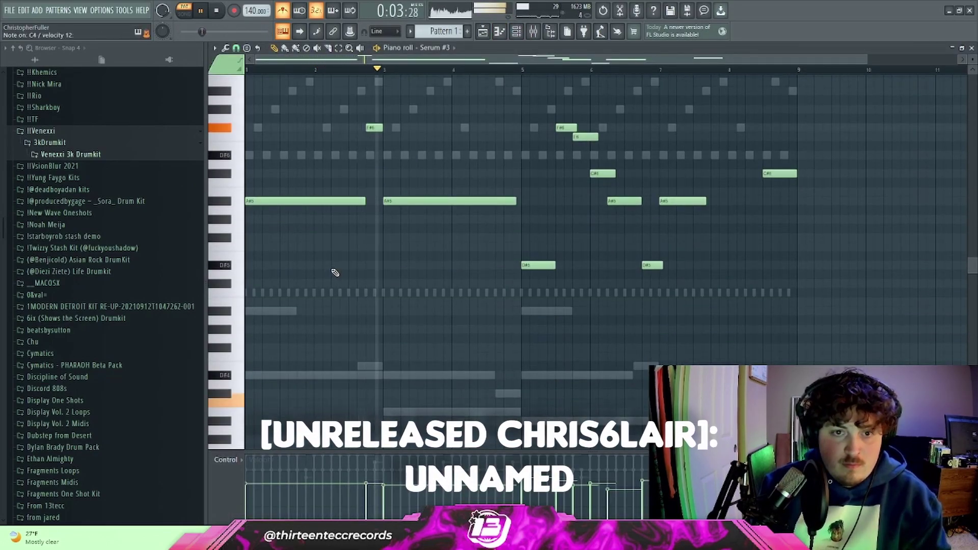
pyautogui.click(483, 32)
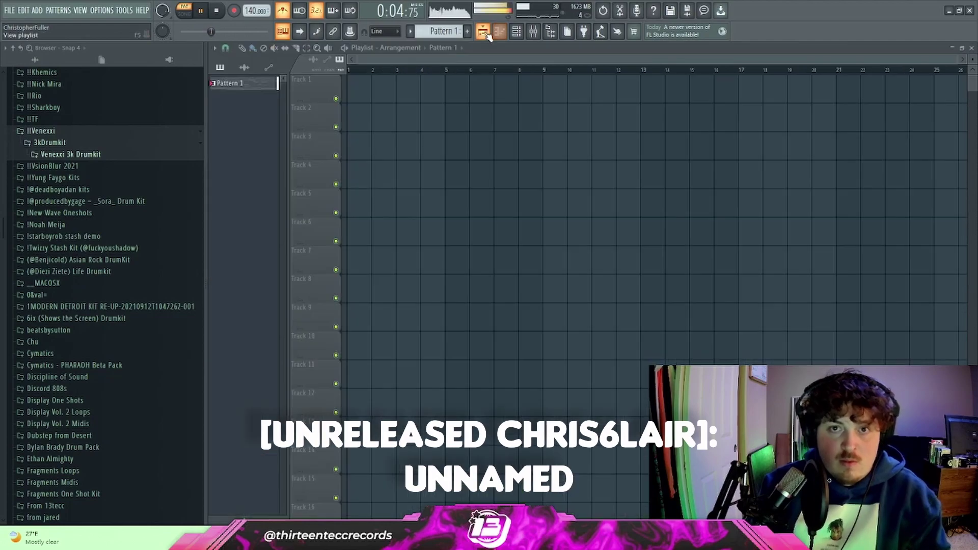
pyautogui.click(534, 35)
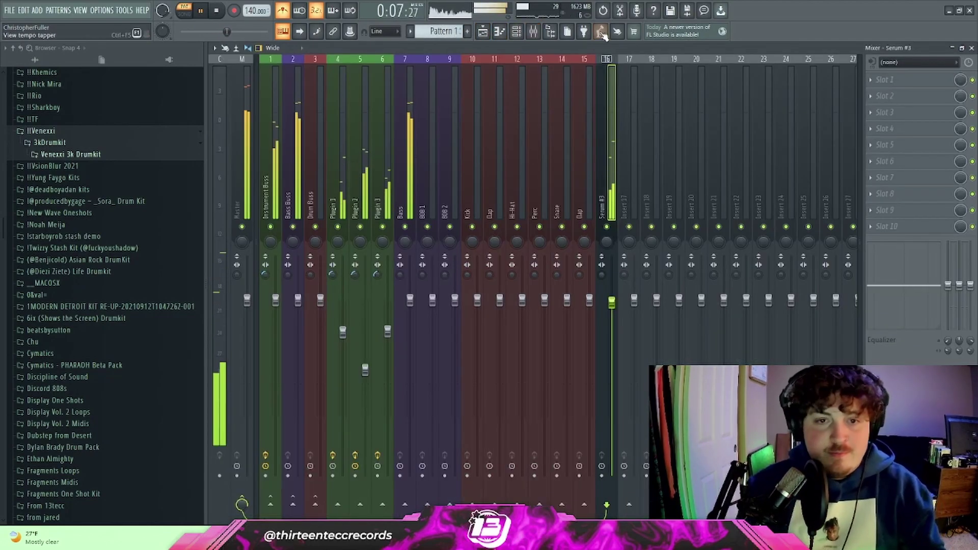
pyautogui.moveTo(611, 303); pyautogui.dragTo(612, 300)
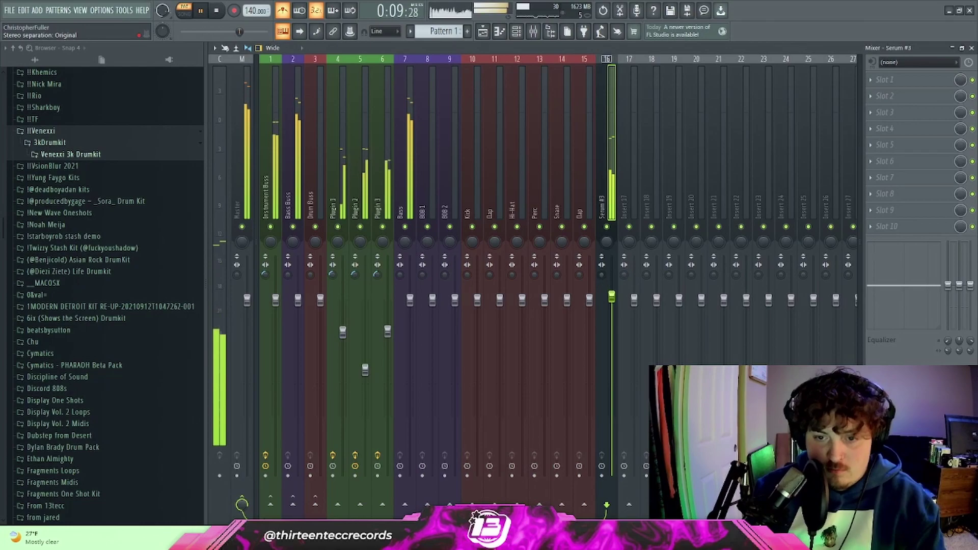
# - Add EchoBoy and Tremolator to the Serum #3 mixer track and load Tremolator's 1-4th Rmp Dwn preset from 05 Simple Rhythms
pyautogui.click(887, 117)
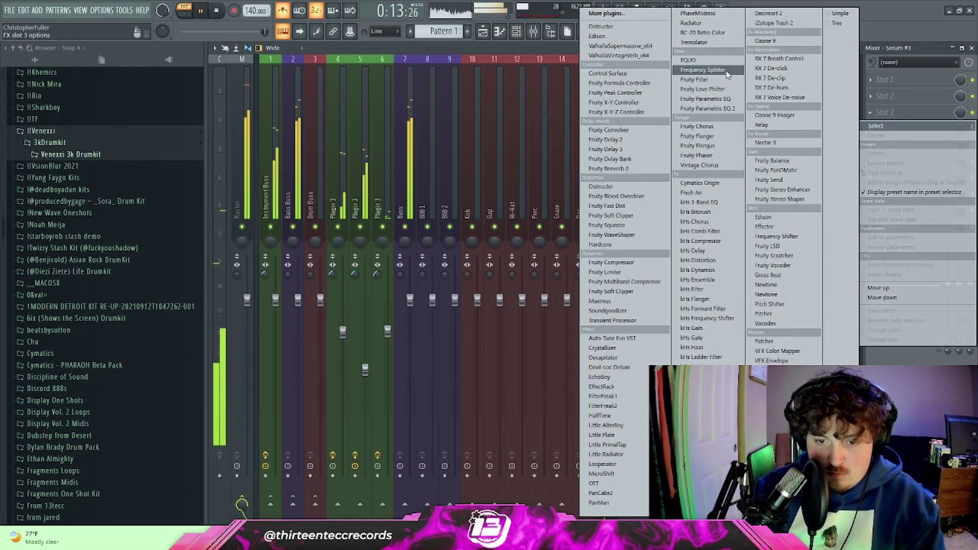
pyautogui.click(694, 42)
pyautogui.click(397, 152)
pyautogui.moveTo(322, 150)
pyautogui.moveTo(317, 173)
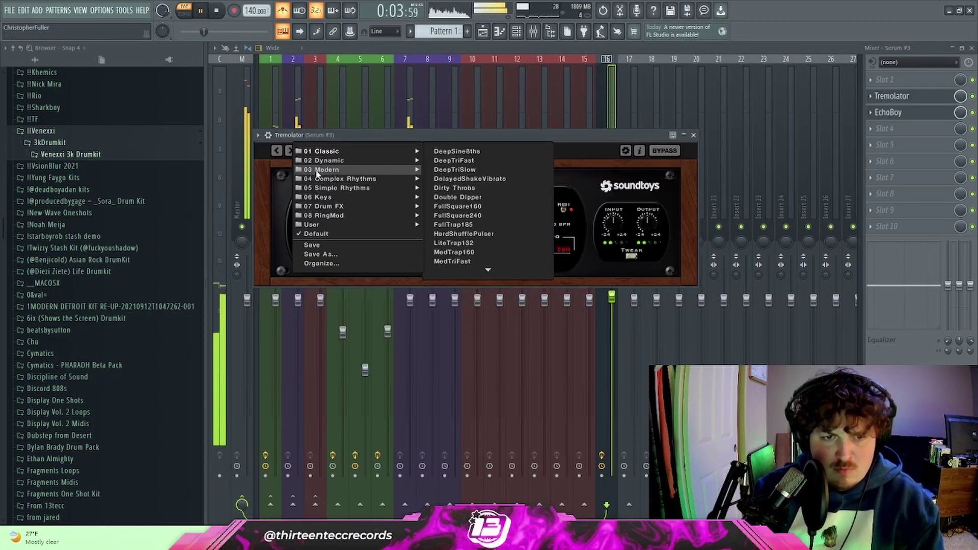
pyautogui.moveTo(311, 190)
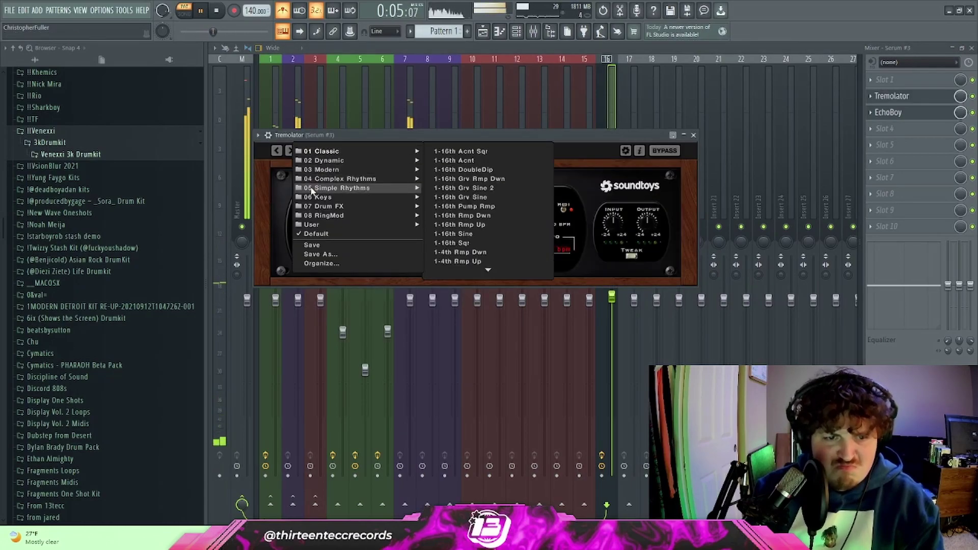
pyautogui.click(457, 253)
pyautogui.click(693, 136)
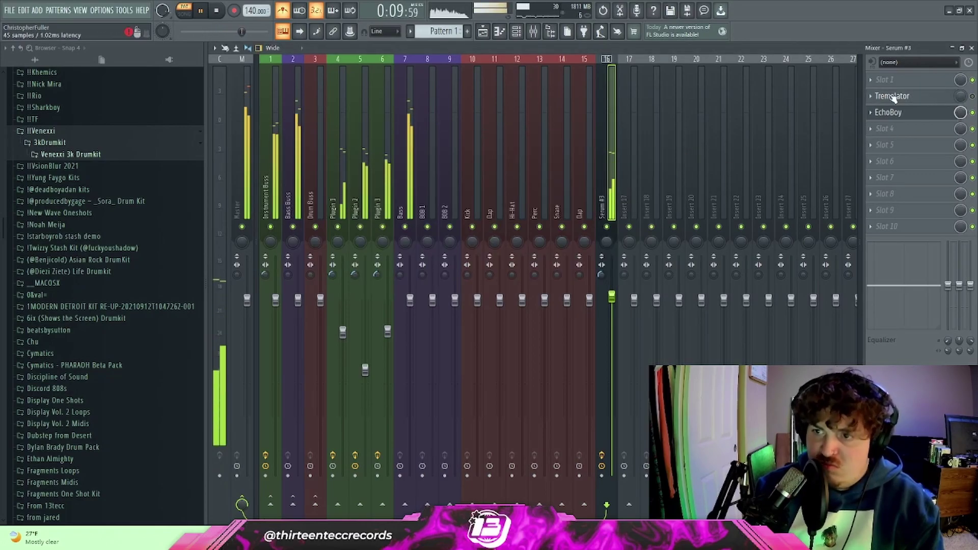
# - Remove Tremolator from the Serum #3 mixer track
pyautogui.click(870, 97)
pyautogui.click(875, 123)
pyautogui.click(523, 302)
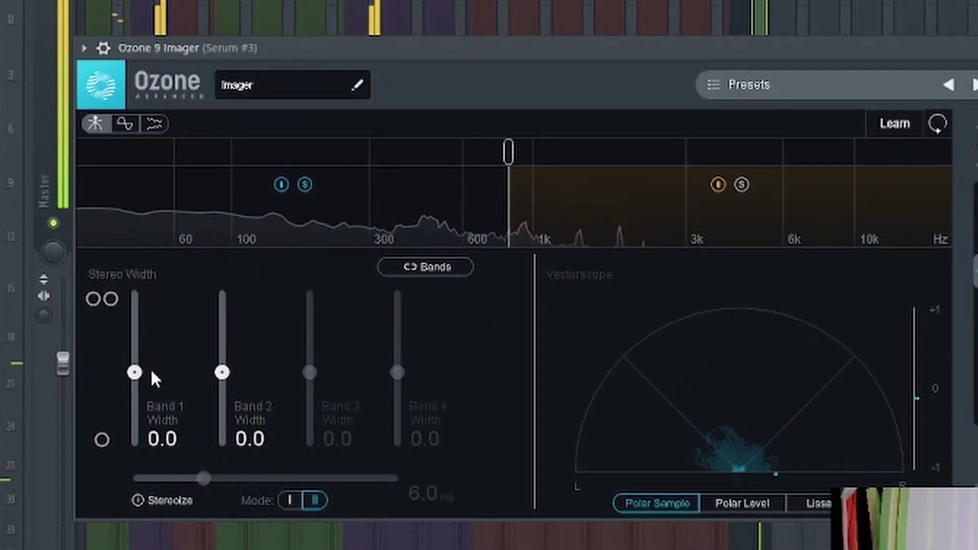
# - In Ozone 9 Imager on the Serum #3 track, pull the Band 1 width to its minimum and adjust the upper band
pyautogui.moveTo(136, 372); pyautogui.dragTo(130, 451)
pyautogui.click(735, 185)
pyautogui.moveTo(191, 372); pyautogui.dragTo(122, 360)
pyautogui.moveTo(37, 448); pyautogui.dragTo(35, 392)
pyautogui.moveTo(405, 157); pyautogui.dragTo(411, 161)
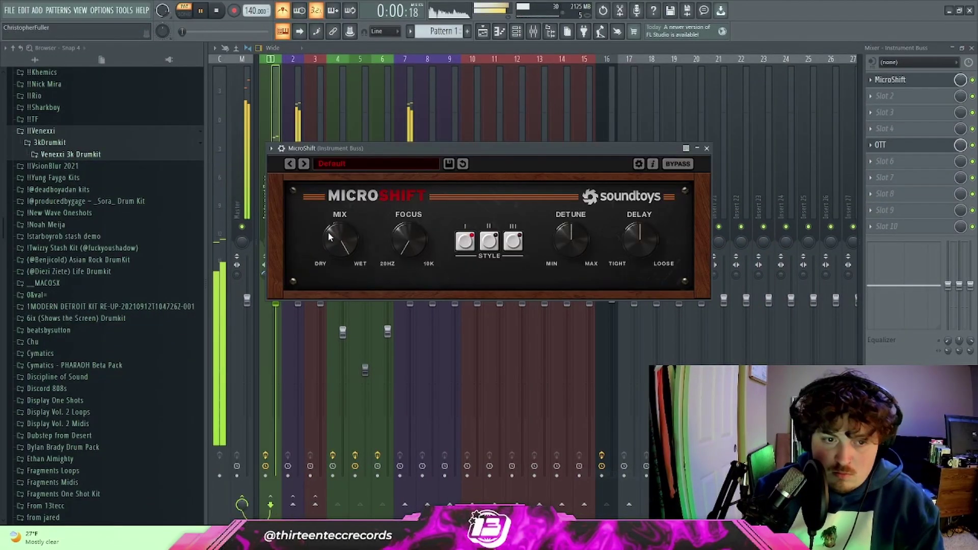
# - Add kHs Haas to the second slot and Fruity parametric EQ 2 to the tenth slot of the Instrument Buss
pyautogui.click(886, 96)
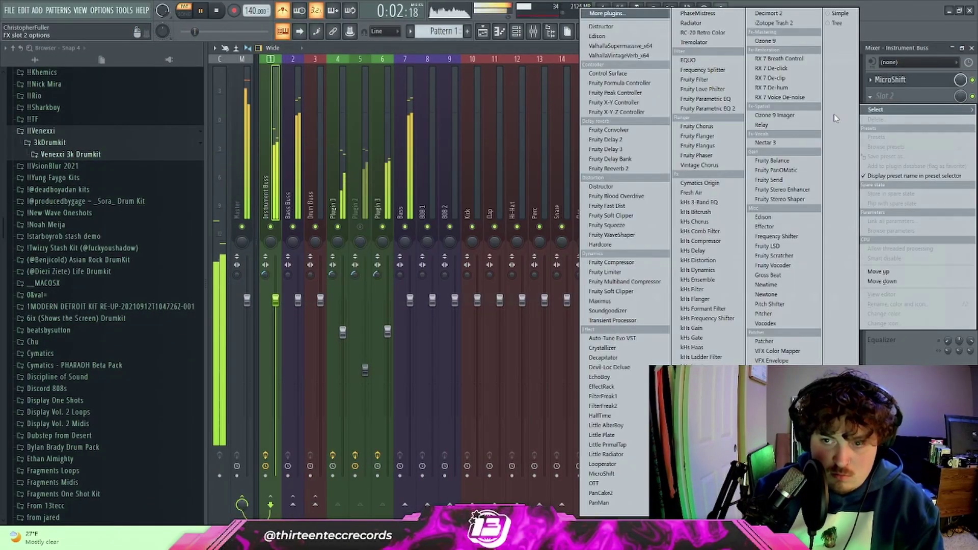
pyautogui.click(707, 349)
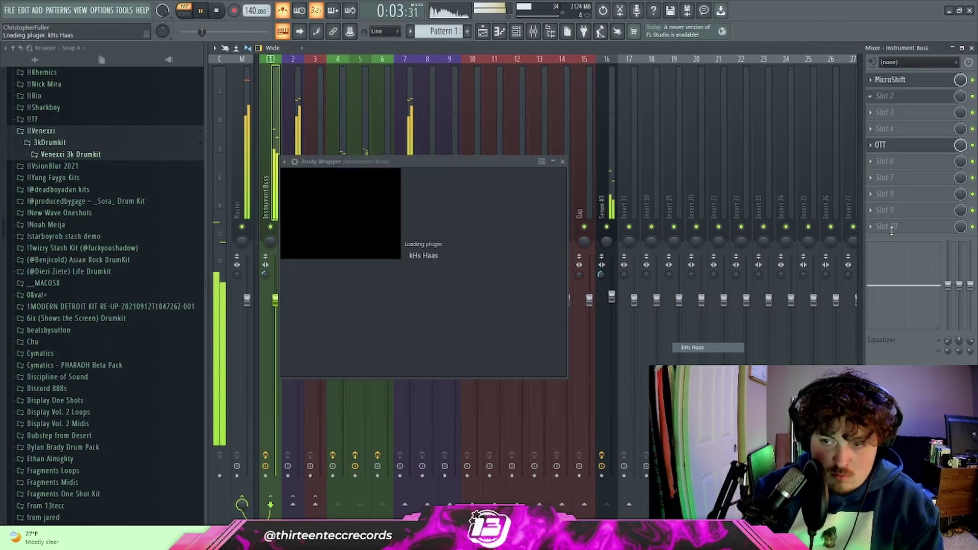
pyautogui.click(693, 110)
# - Try the 40Hz cut preset in the Instrument Buss equalizer and sweep its low-cut band upward
pyautogui.rightClick(580, 162)
pyautogui.click(601, 227)
pyautogui.moveTo(316, 263); pyautogui.dragTo(375, 257)
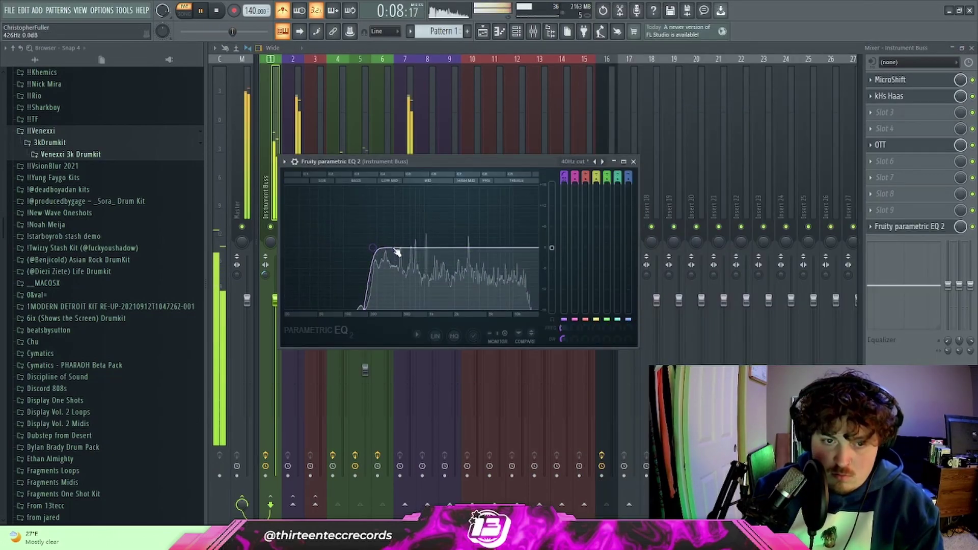
# - Load the 40Hz + 18kHz cut preset in the Instrument Buss equalizer, adjust the high-cut band and open the band controls' options
pyautogui.click(585, 162)
pyautogui.click(603, 196)
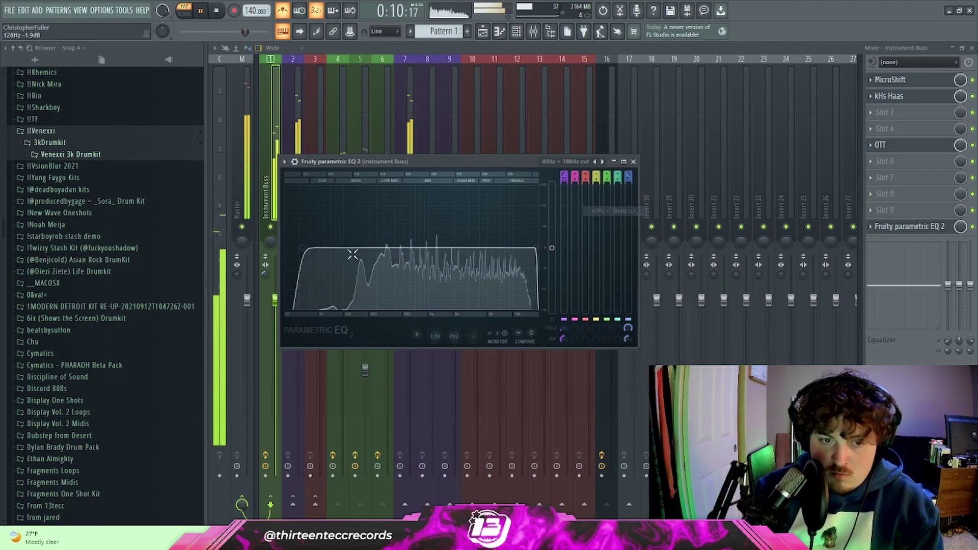
pyautogui.moveTo(534, 248); pyautogui.dragTo(539, 248)
pyautogui.rightClick(628, 328)
pyautogui.click(642, 413)
pyautogui.rightClick(561, 323)
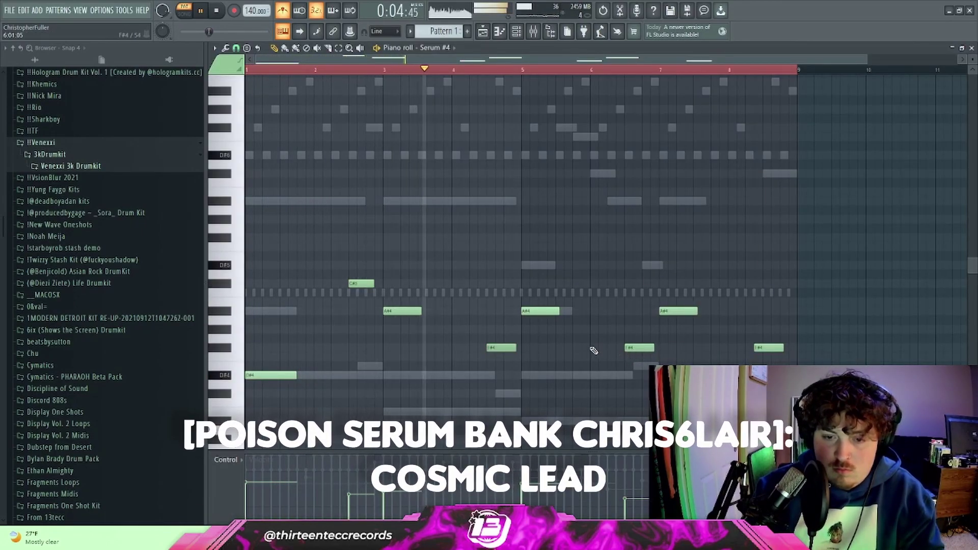
# - In the Serum #4 piano roll, extend the F#4 note before bar 5 to the bar line and adjust the F#4 note in bar 6
pyautogui.moveTo(518, 350); pyautogui.dragTo(522, 350)
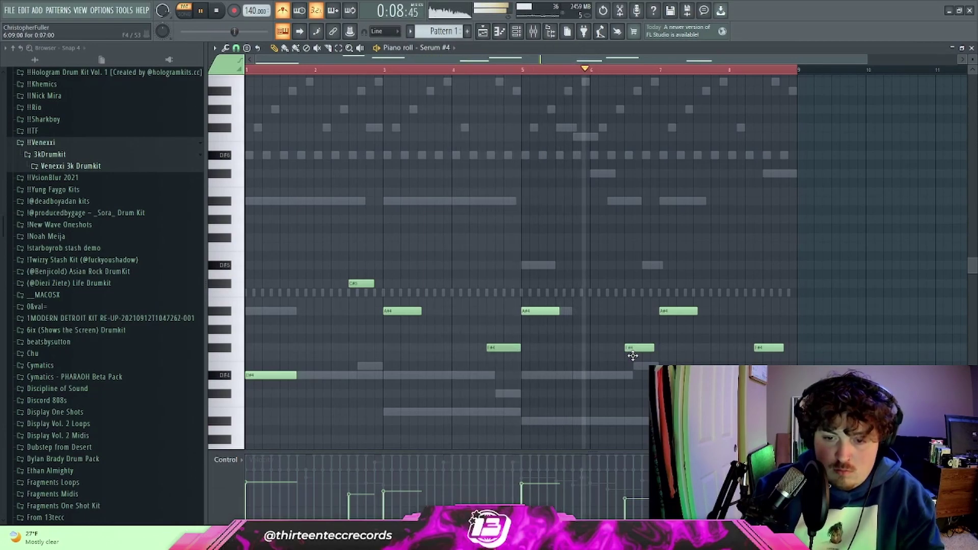
pyautogui.moveTo(633, 354); pyautogui.dragTo(633, 361)
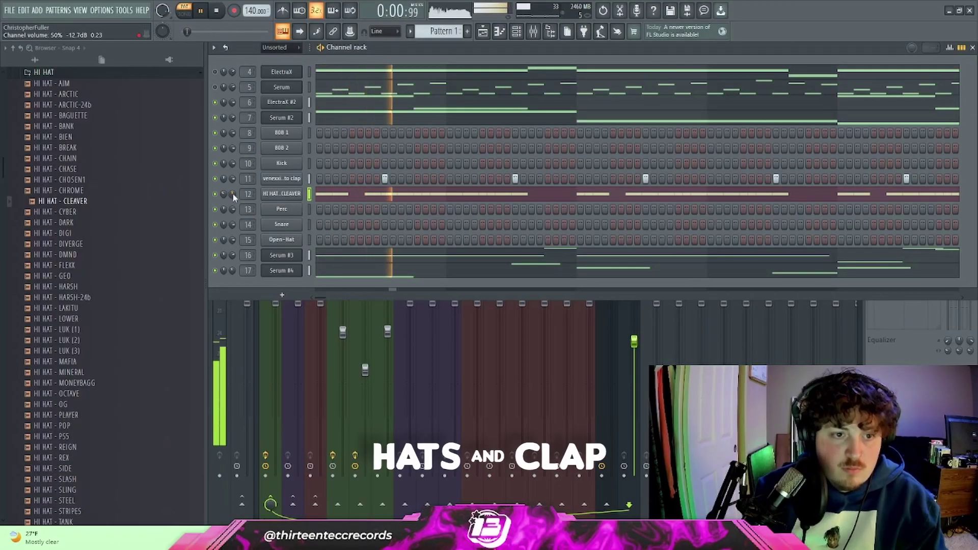
# - Find the 808 folder of the !!F1LTHY x LUKRATIVE KIT and load 808 - HOLY LAND onto the 808 1 channel
pyautogui.scroll(5, 138, 203)
pyautogui.click(138, 203)
pyautogui.click(44, 247)
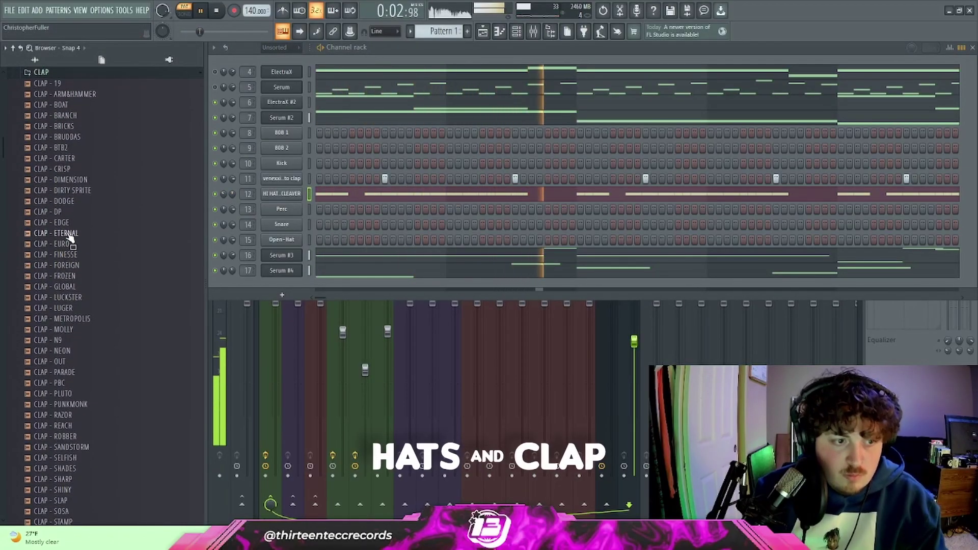
pyautogui.scroll(4, 69, 236)
pyautogui.click(46, 202)
pyautogui.click(51, 178)
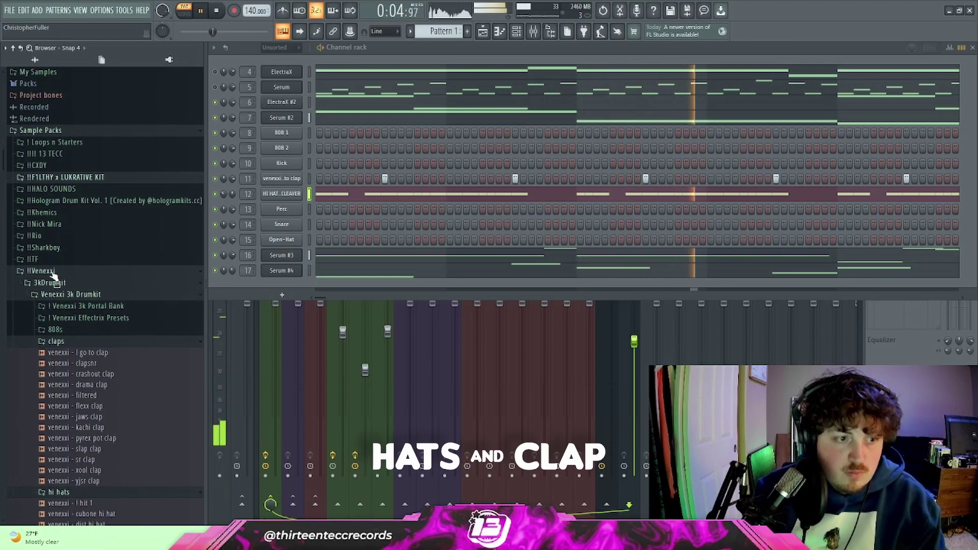
pyautogui.click(48, 179)
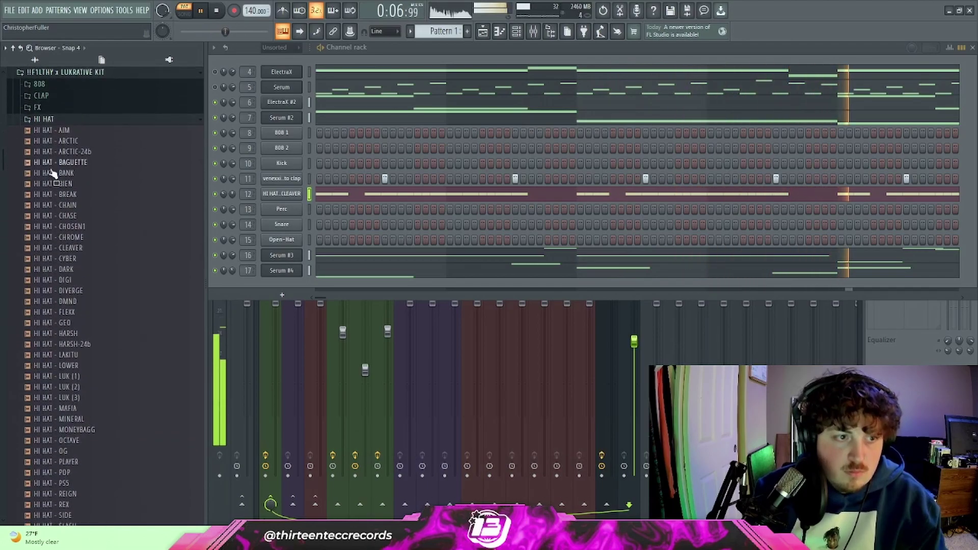
pyautogui.click(40, 83)
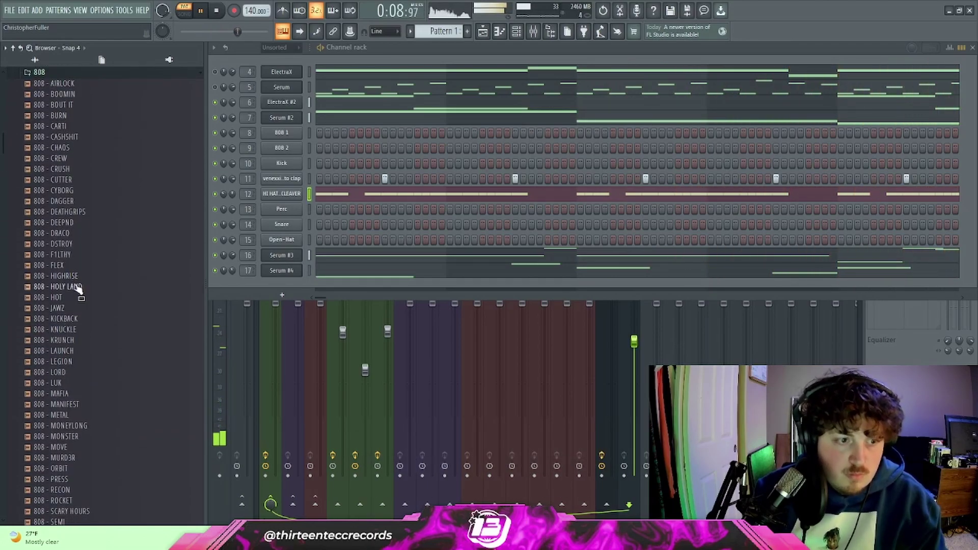
pyautogui.moveTo(323, 135); pyautogui.dragTo(317, 134)
# - Copy the Serum #2 notes to the 808 - HOLY LAND channel and open its piano roll
pyautogui.rightClick(292, 119)
pyautogui.click(423, 127)
pyautogui.rightClick(292, 133)
pyautogui.click(439, 153)
pyautogui.rightClick(288, 133)
pyautogui.click(338, 130)
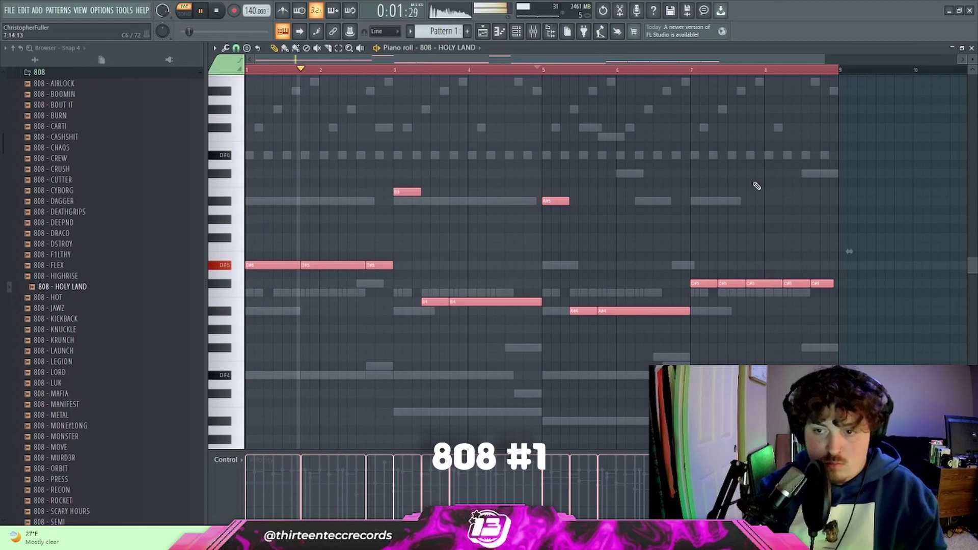
# - Extend the last C#5 note of the 808 - HOLY LAND pattern to the end of bar 8
pyautogui.click(816, 299)
pyautogui.click(836, 292)
pyautogui.rightClick(837, 292)
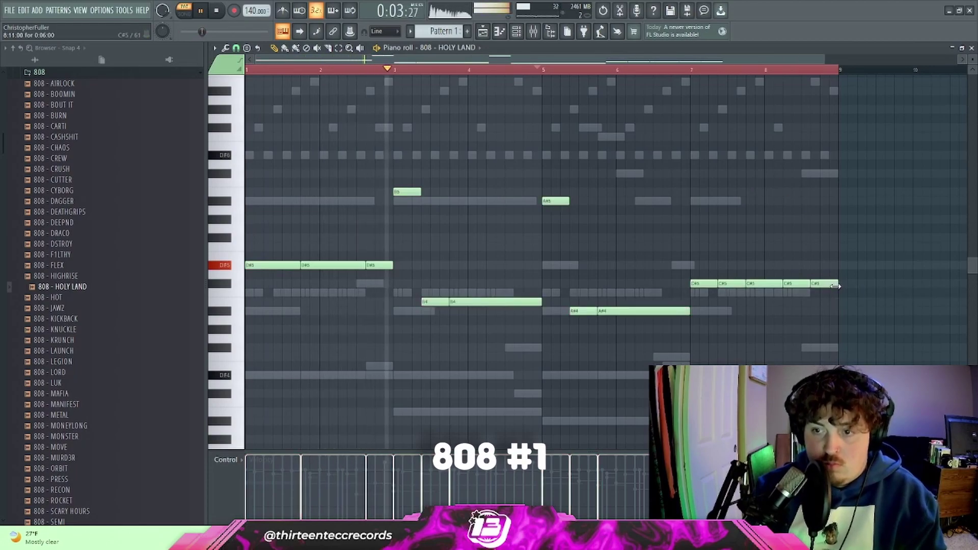
# - Open the 808 - HOLY LAND channel settings and add Fruity Fast Dist to the fifth slot of the 808 1 mixer track
pyautogui.press('F6')
pyautogui.click(294, 135)
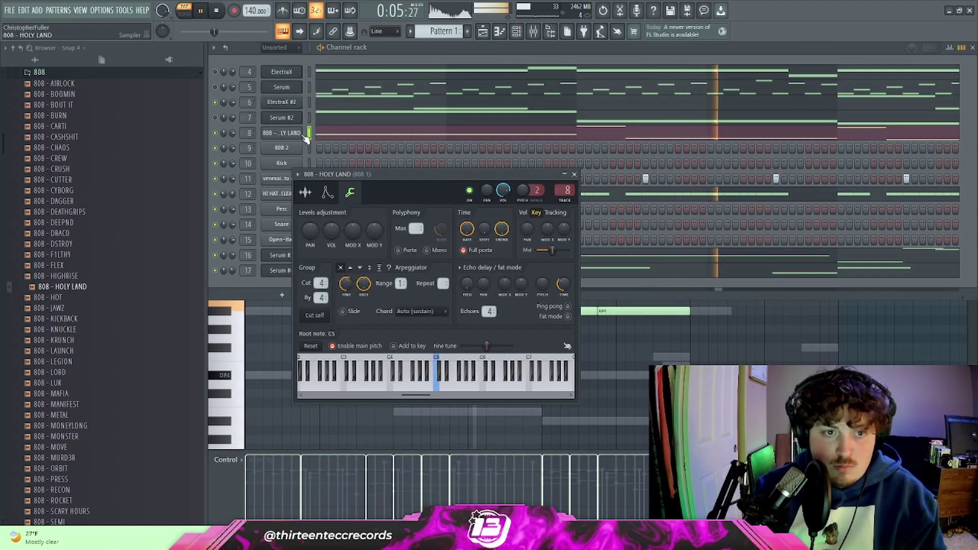
pyautogui.click(533, 32)
pyautogui.click(884, 145)
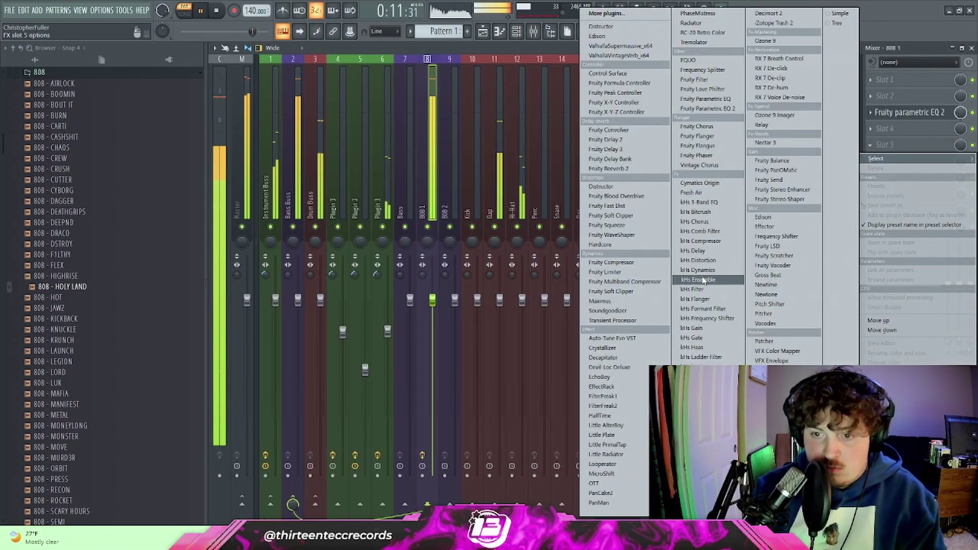
pyautogui.click(608, 205)
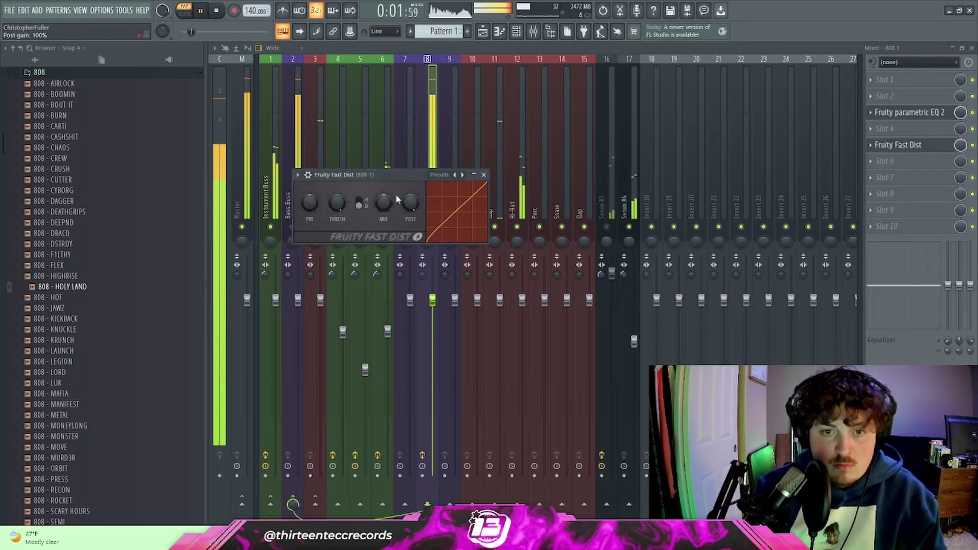
pyautogui.click(483, 174)
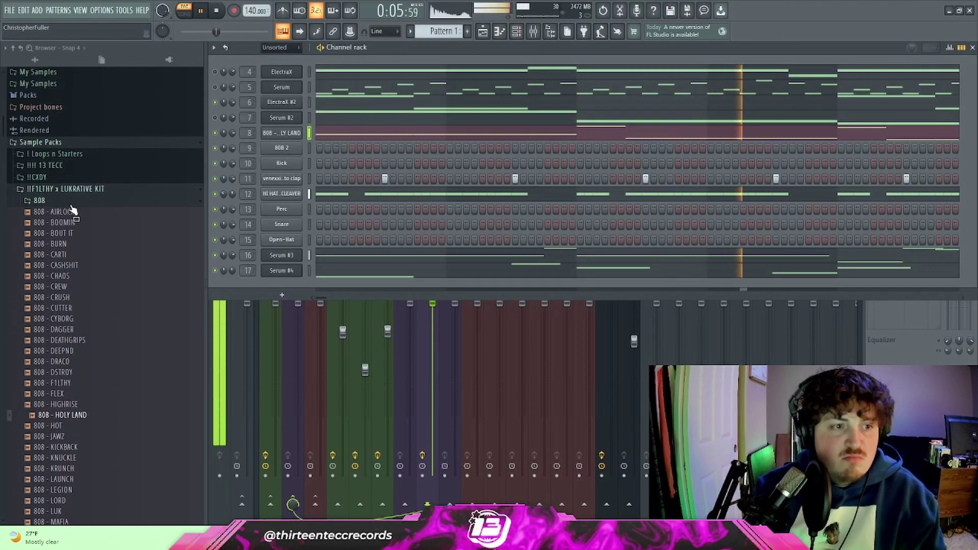
# - Check the Fruity Fast Dist and Fruity parametric EQ 2 settings on the 808 1 mixer track
pyautogui.click(72, 203)
pyautogui.click(533, 32)
pyautogui.click(901, 145)
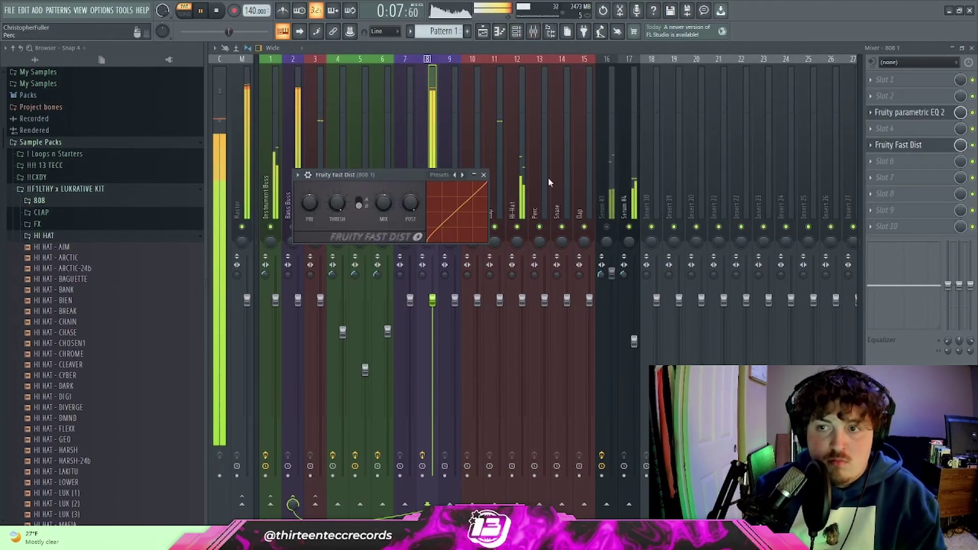
pyautogui.click(907, 112)
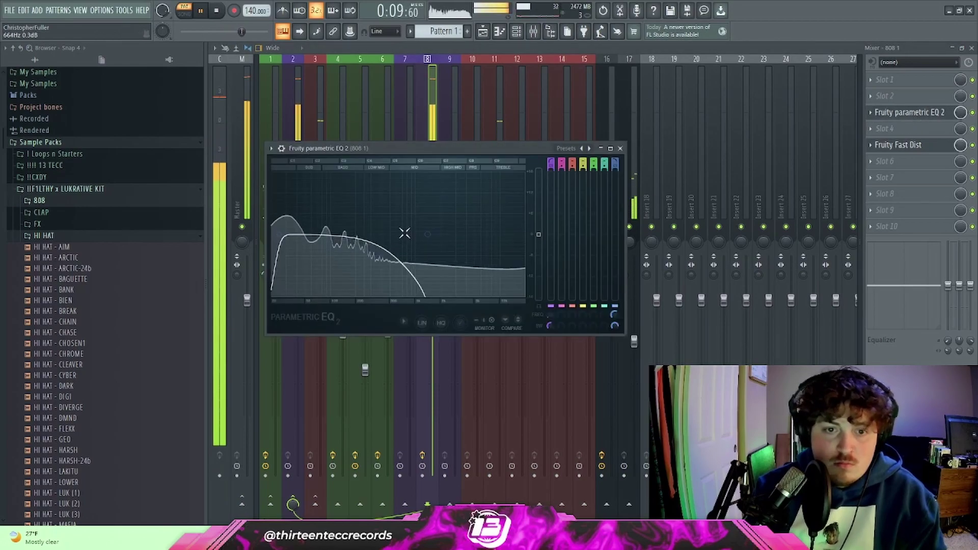
pyautogui.click(39, 201)
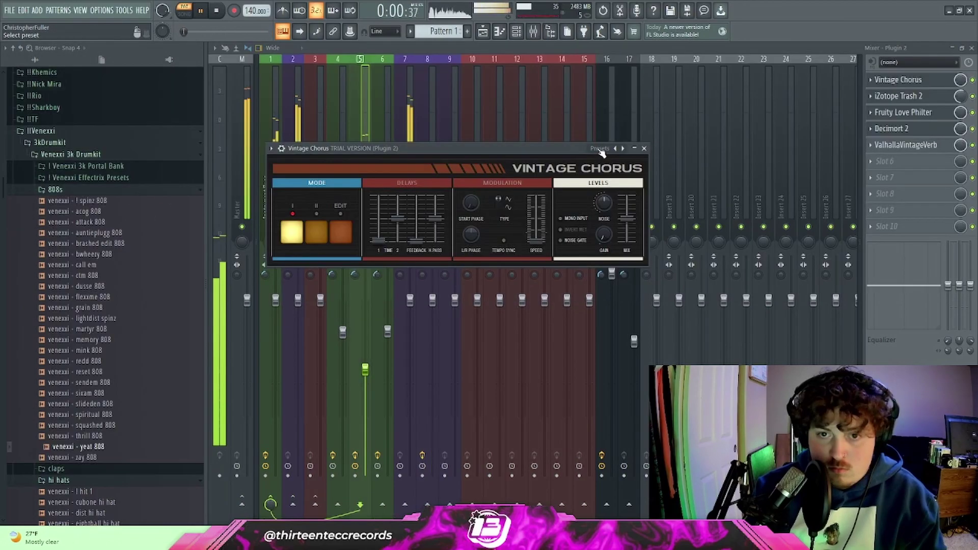
# - Load the Juno 106 Mode II preset in Vintage Chorus on the Plugin 2 mixer track
pyautogui.click(600, 149)
pyautogui.click(607, 252)
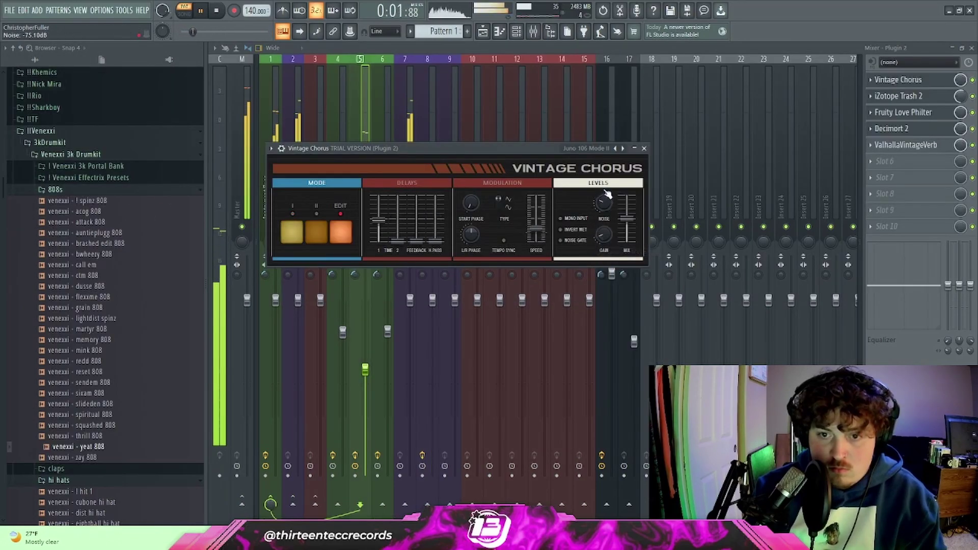
pyautogui.click(596, 148)
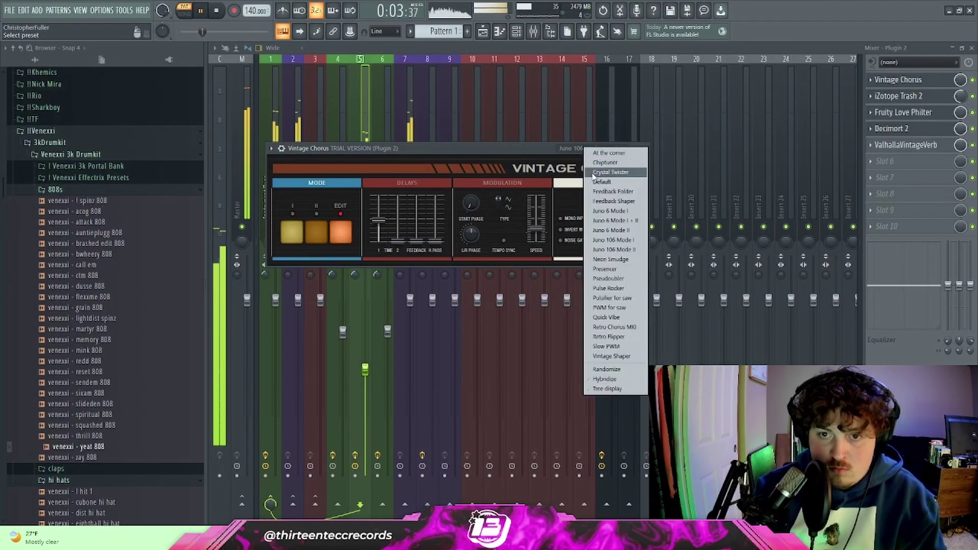
pyautogui.click(616, 250)
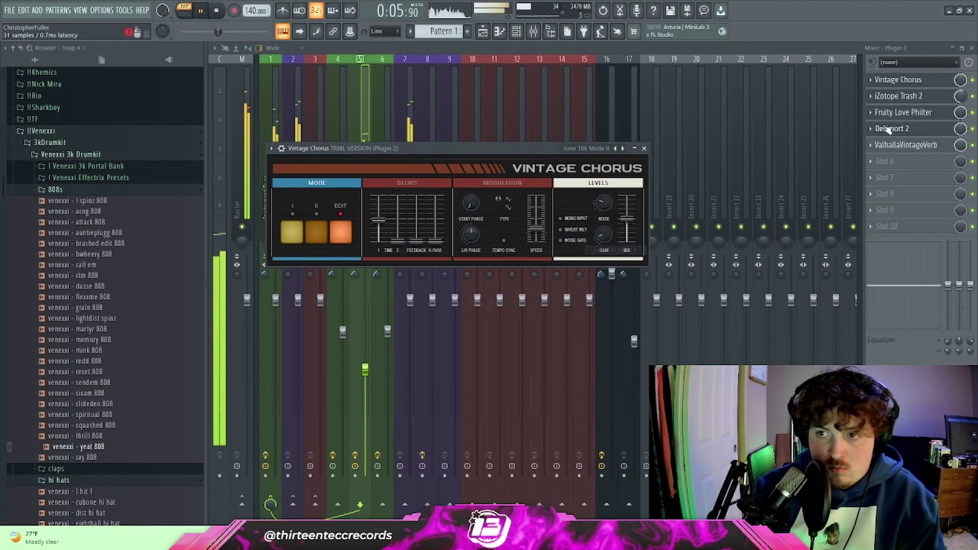
# - Move Vintage Chorus to the fourth effect slot of the Plugin 2 mixer track and set its mix level to 30%
pyautogui.scroll(-1, 915, 145)
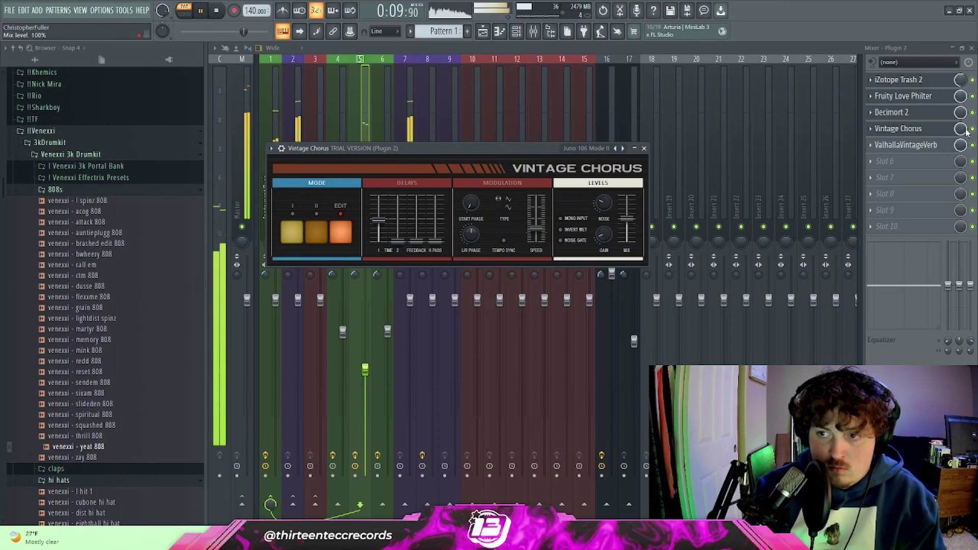
pyautogui.moveTo(961, 130); pyautogui.dragTo(961, 170)
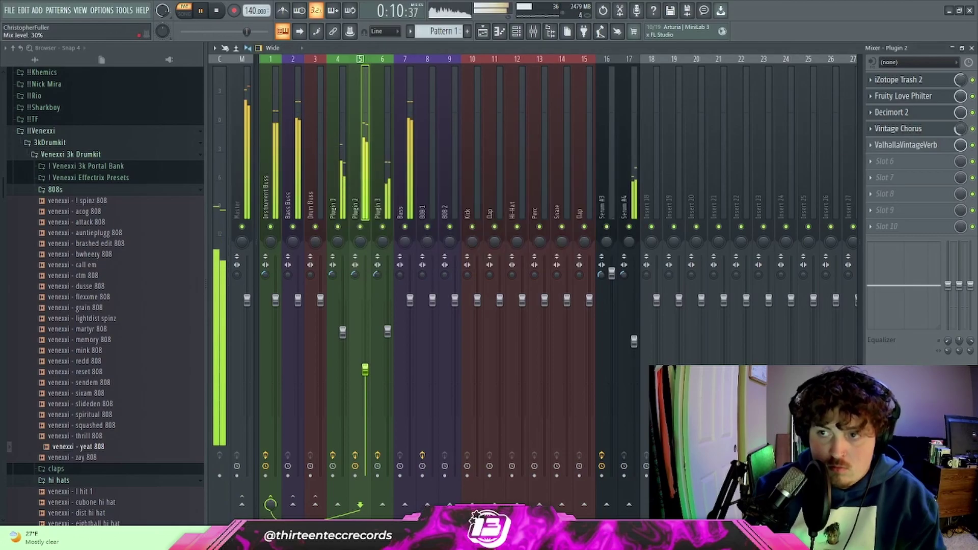
pyautogui.click(498, 33)
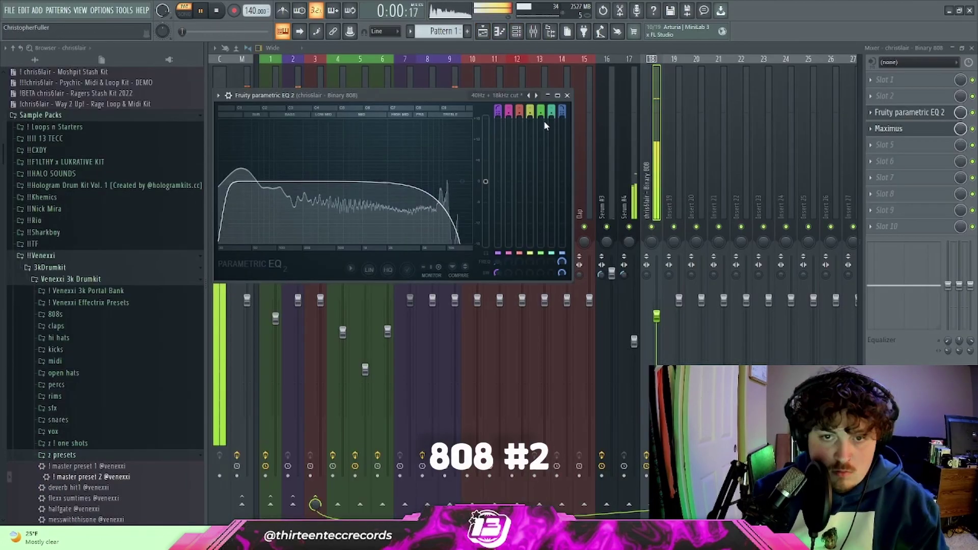
# - Open Fruity parametric EQ 2 and OTT on the Instrument Buss mixer track, and set the OTT depth to 8%
pyautogui.click(457, 118)
pyautogui.click(517, 32)
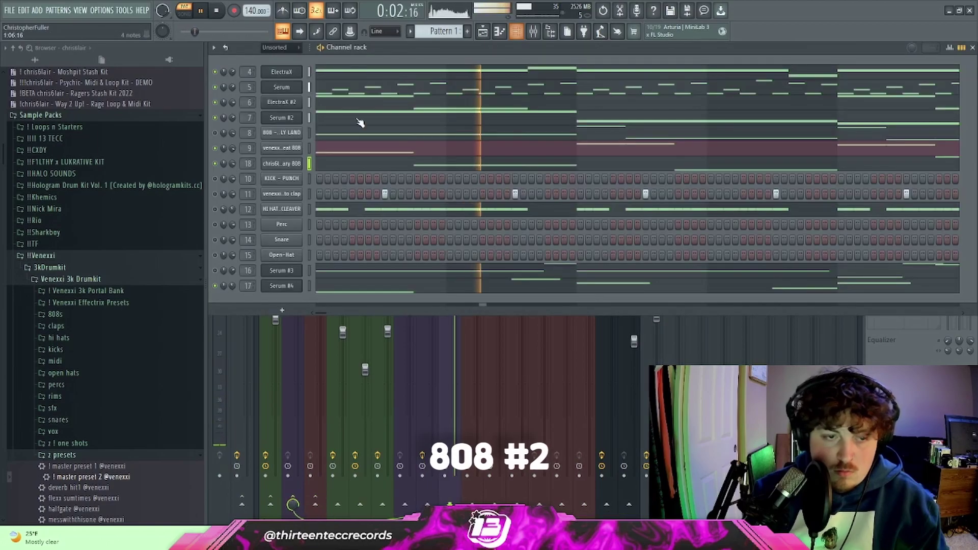
pyautogui.press('F6')
pyautogui.click(262, 360)
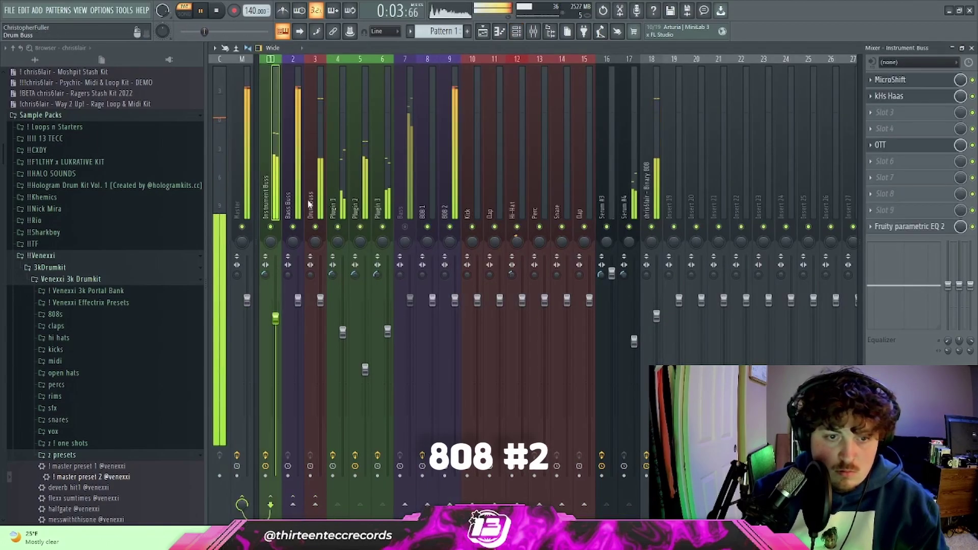
pyautogui.click(904, 228)
pyautogui.click(880, 145)
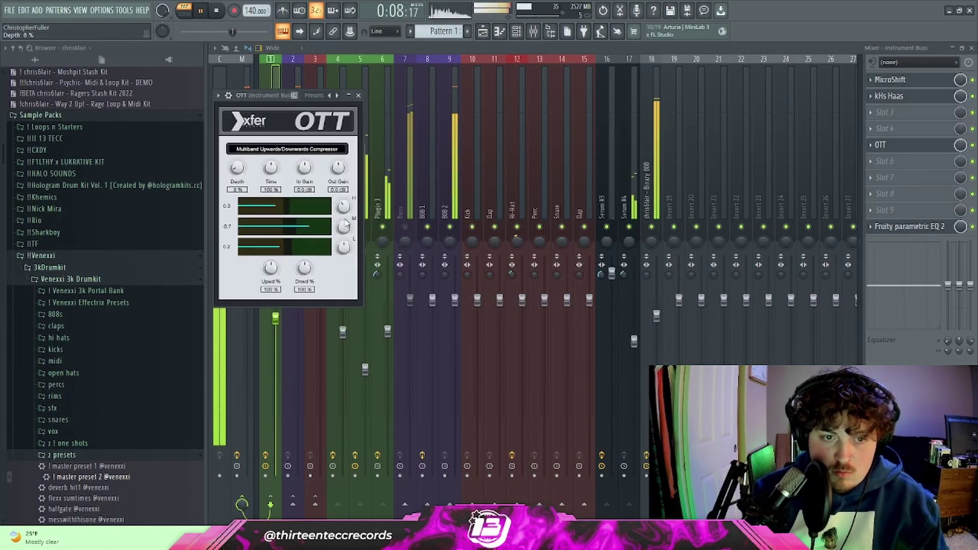
# - Load Crystallizer on the Insert 19 mixer track, set its Gate/Duck control to the centre, and select the Instrument Buss track
pyautogui.click(870, 178)
pyautogui.moveTo(884, 216)
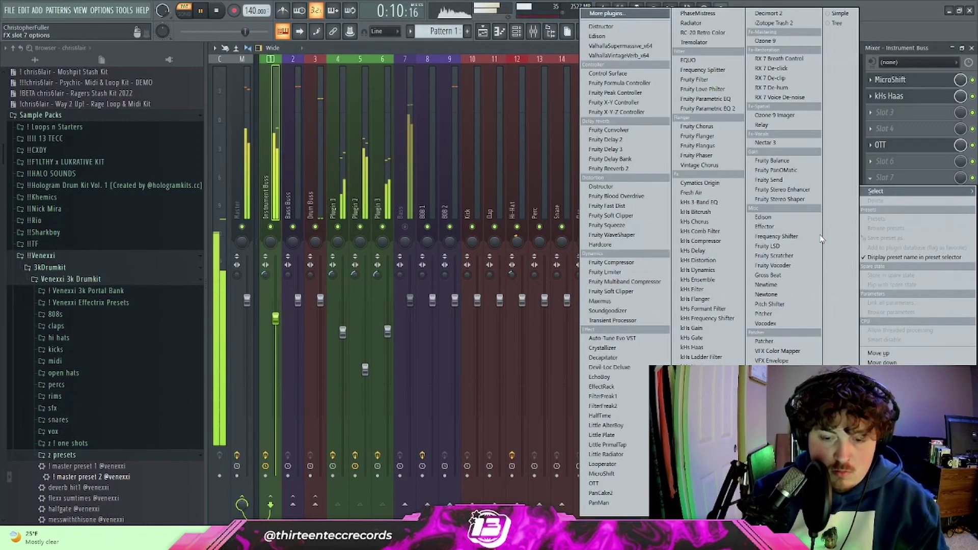
pyautogui.click(607, 434)
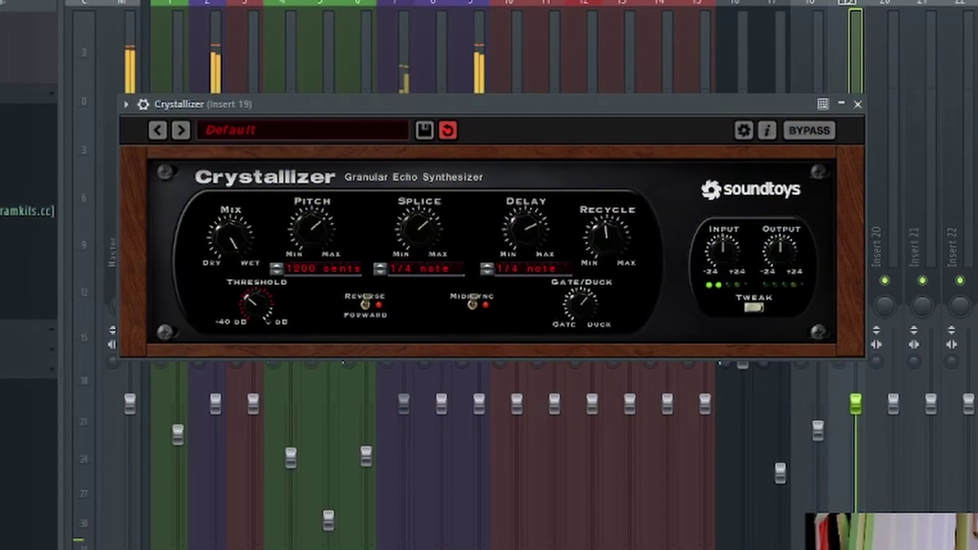
pyautogui.moveTo(607, 247); pyautogui.dragTo(606, 228)
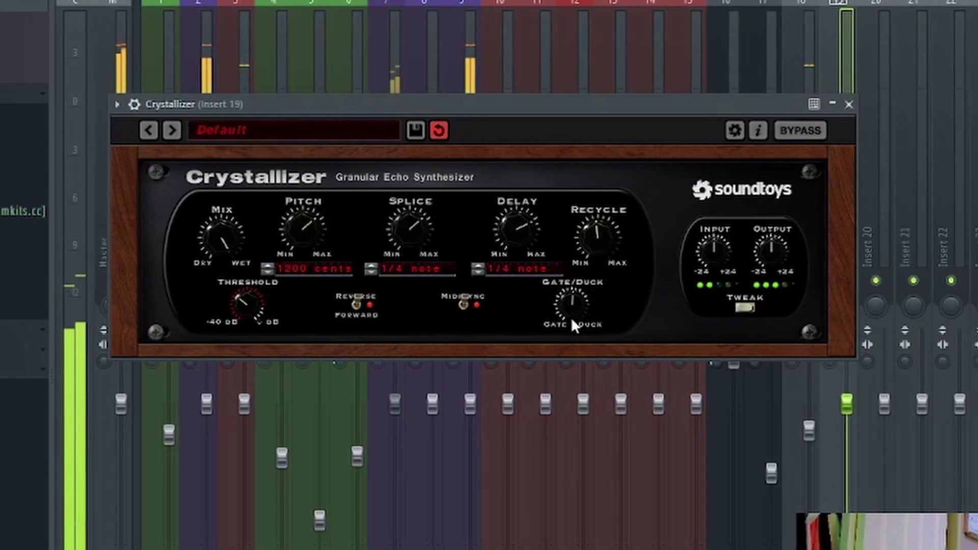
pyautogui.click(839, 373)
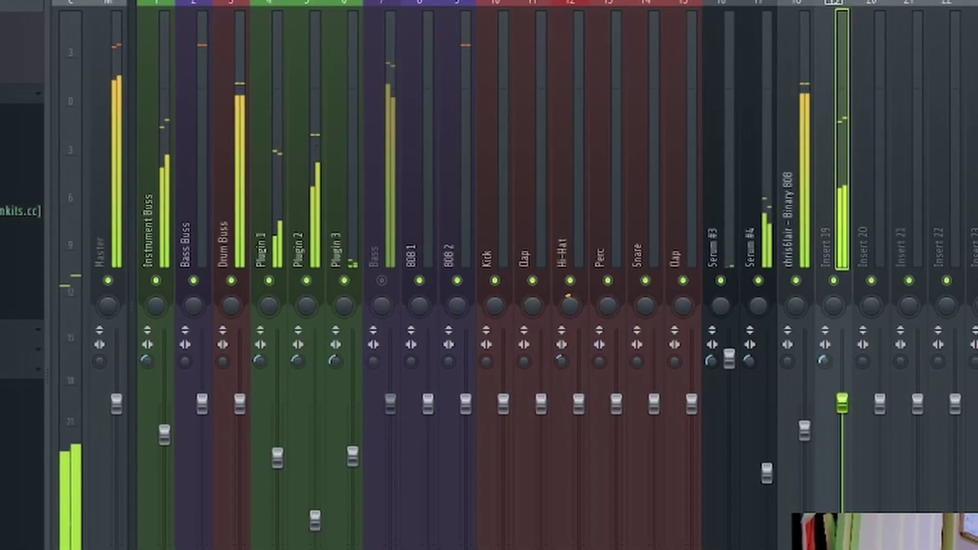
pyautogui.click(138, 191)
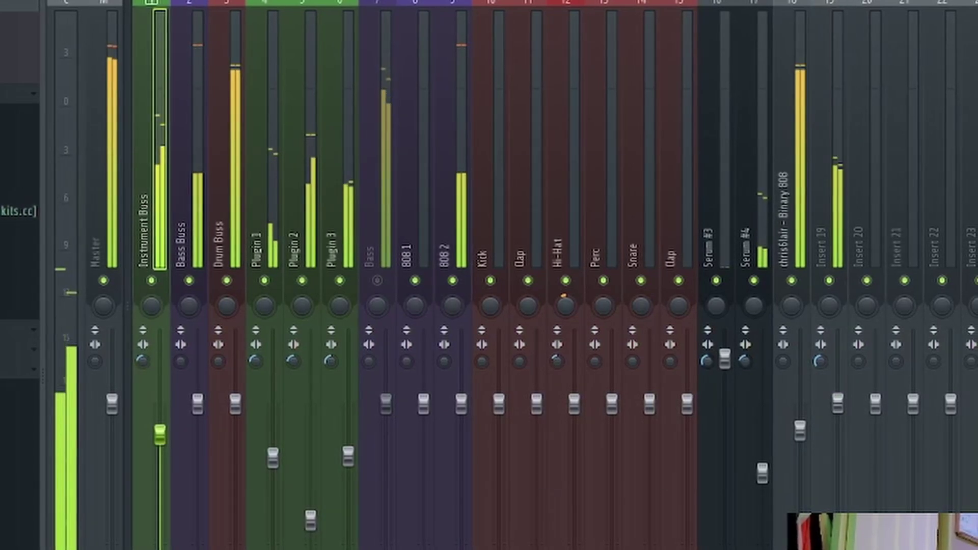
pyautogui.click(976, 61)
pyautogui.moveTo(603, 316); pyautogui.dragTo(600, 315)
pyautogui.rightClick(753, 451)
pyautogui.click(745, 511)
pyautogui.click(327, 141)
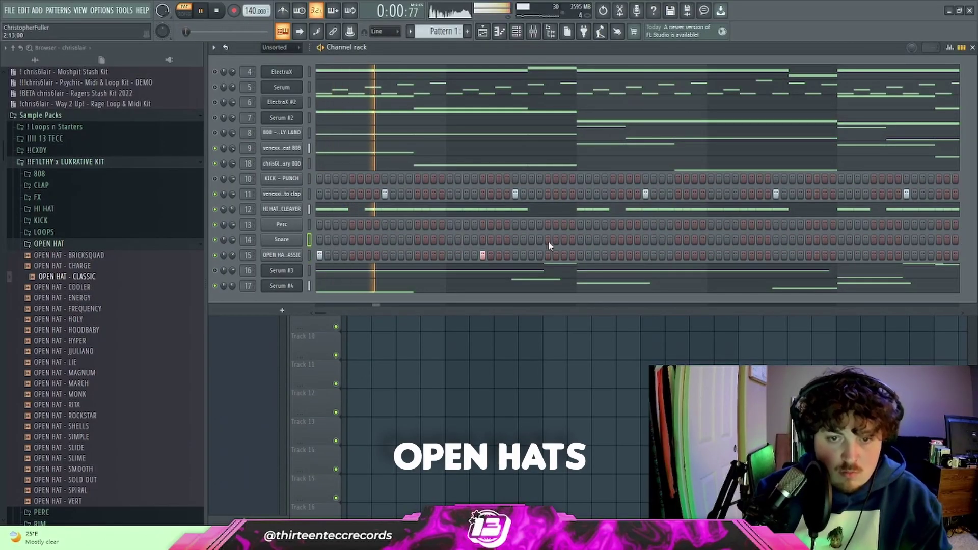
# - Add OPEN HAT - CLASSIC hits on steps 33 and 61, and repeat the open hat notes of bars 1 to 4 across bars 5 to 8
pyautogui.click(580, 255)
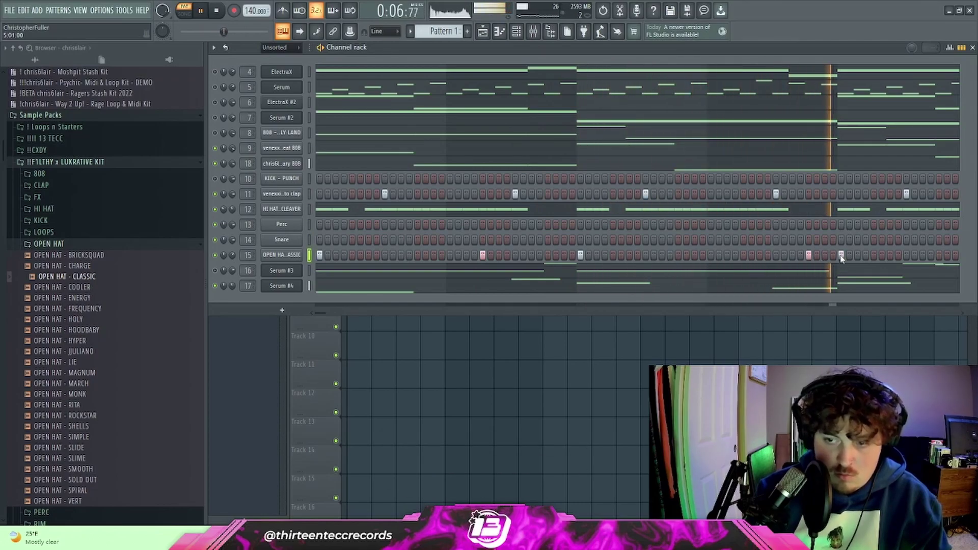
pyautogui.rightClick(264, 249)
pyautogui.click(277, 253)
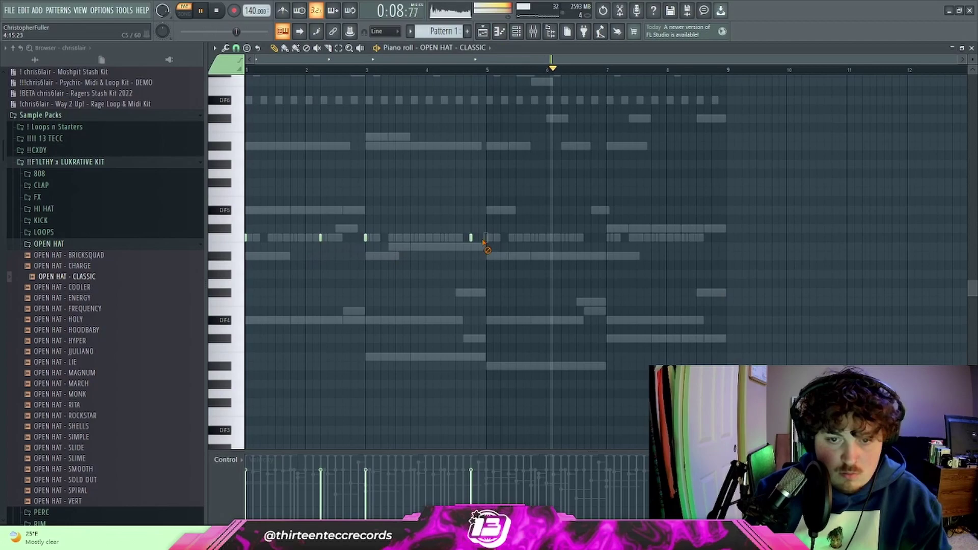
pyautogui.moveTo(486, 69); pyautogui.dragTo(246, 70)
pyautogui.hotkey('ctrl', 'b')
pyautogui.hotkey('ctrl', 'a')
pyautogui.rightClick(407, 158)
# - Browse and preview the FX and clap samples in the !!F1LTHY x LUKRATIVE KIT
pyautogui.click(48, 243)
pyautogui.click(37, 196)
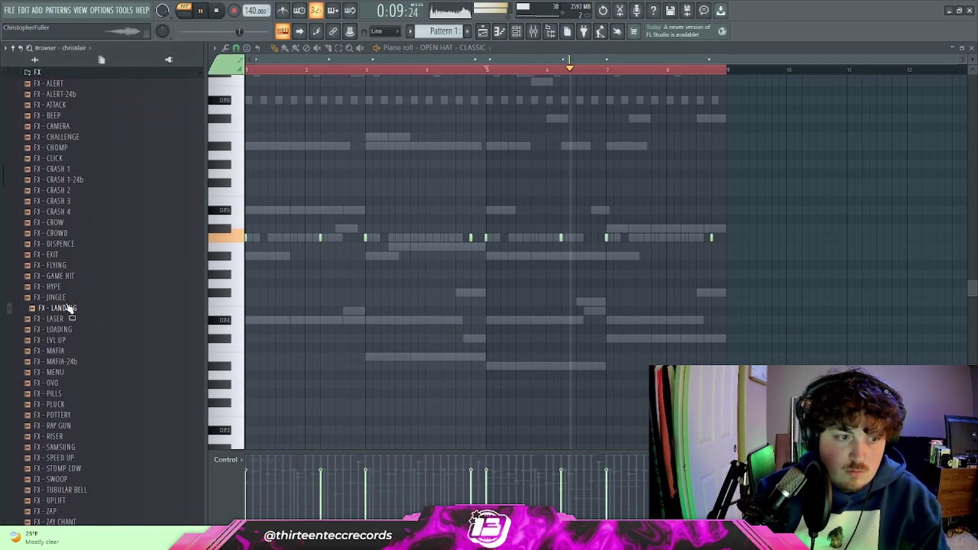
pyautogui.click(55, 184)
pyautogui.scroll(-4, 46, 181)
pyautogui.click(47, 171)
pyautogui.scroll(4, 49, 174)
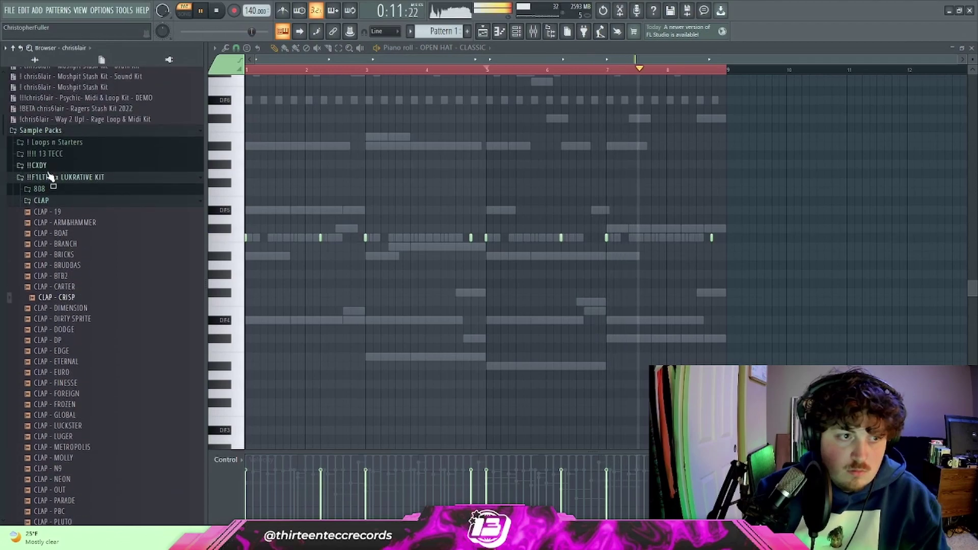
pyautogui.click(42, 178)
pyautogui.click(43, 270)
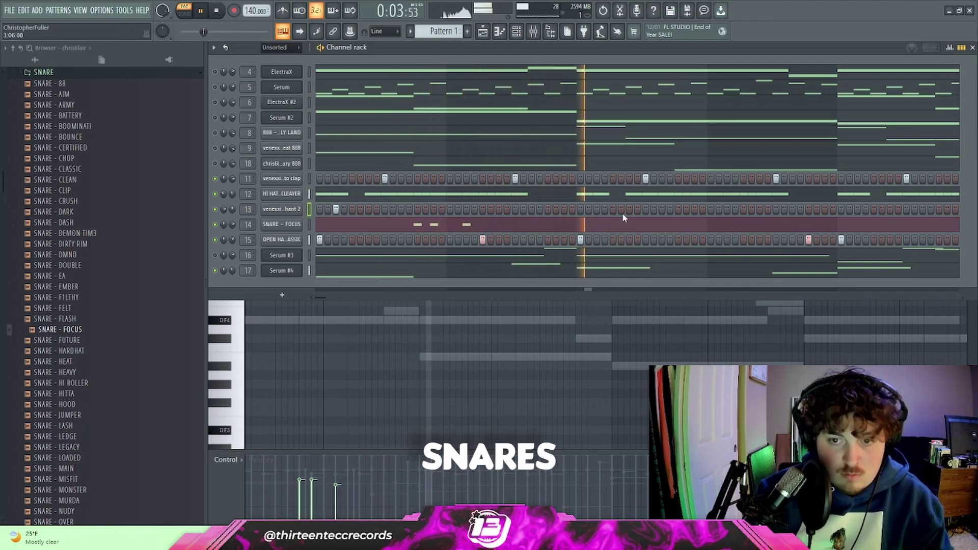
# - Add a chant hit on step 53 and build a fast D#5 roll at the end of bar 8 in the SNARE - CHOP pattern
pyautogui.click(743, 209)
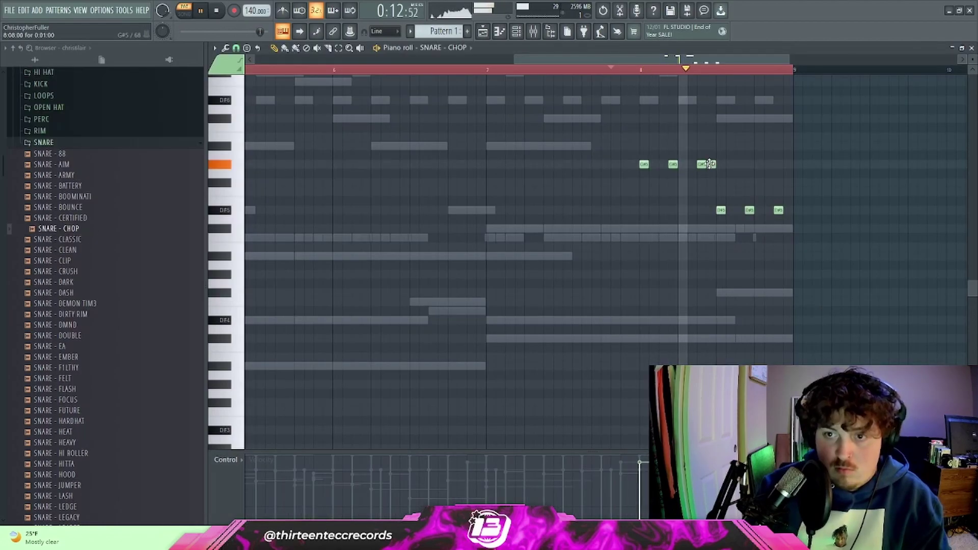
pyautogui.click(768, 210)
pyautogui.click(759, 210)
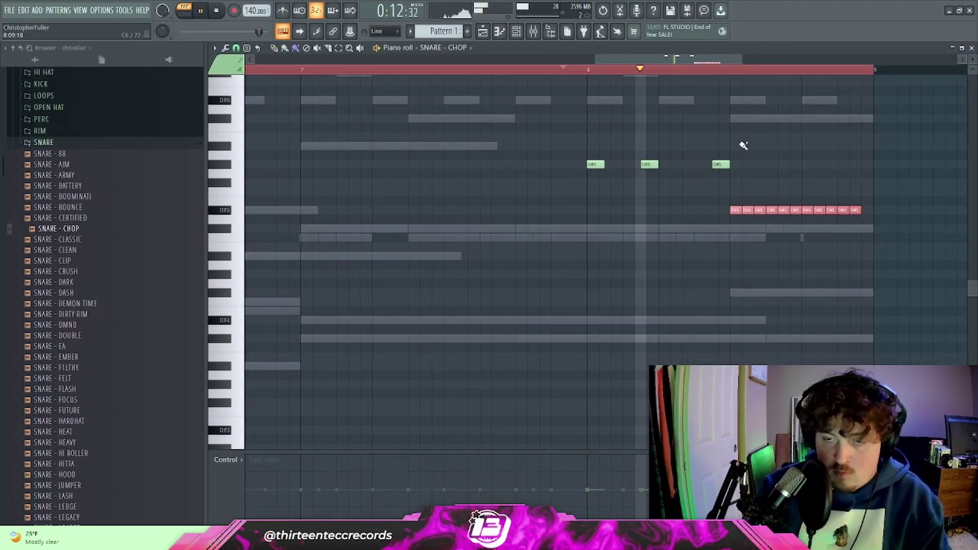
pyautogui.scroll(-5, 657, 219)
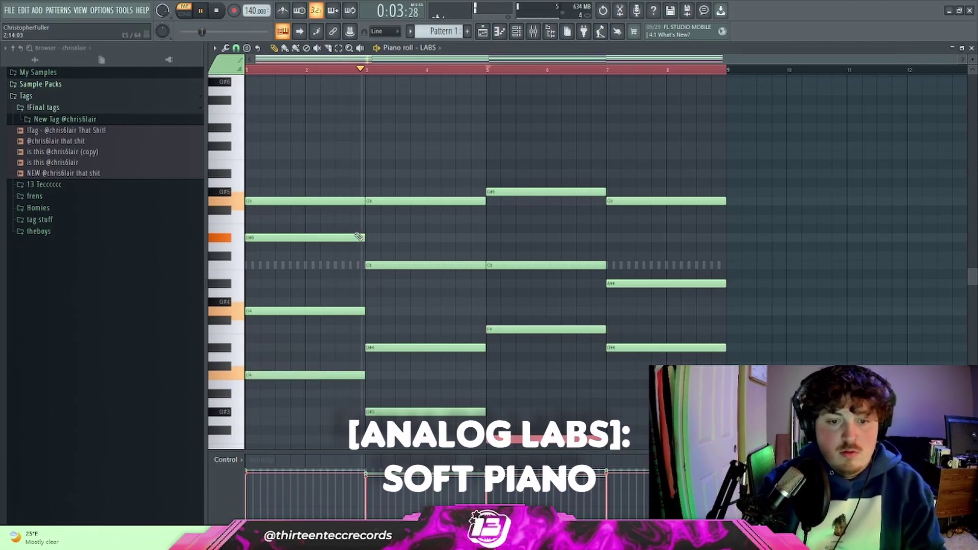
# - Try to raise all the LABS notes by one octave
pyautogui.hotkey('ctrl', 'a')
pyautogui.hotkey('ctrl', 'Up')
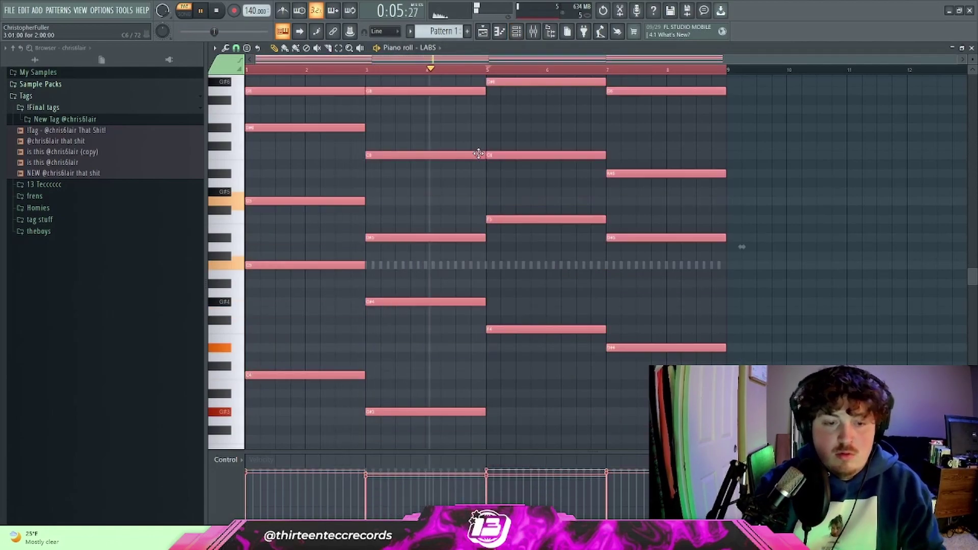
pyautogui.hotkey('ctrl', 'z')
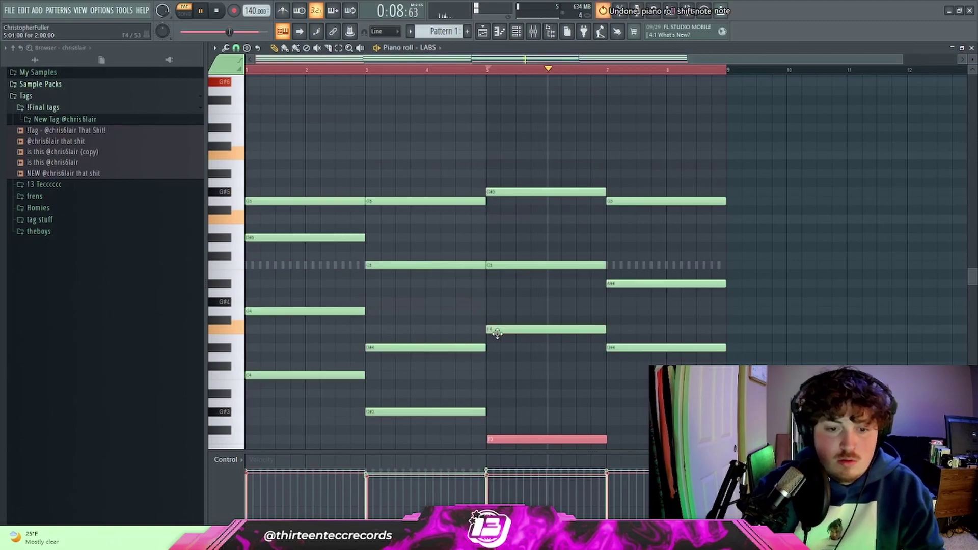
# - Undo the added low F3 note in the LABS pattern, deselect the notes and return to the channel rack
pyautogui.hotkey('ctrl', 'z')
pyautogui.hotkey('ctrl', 'z')
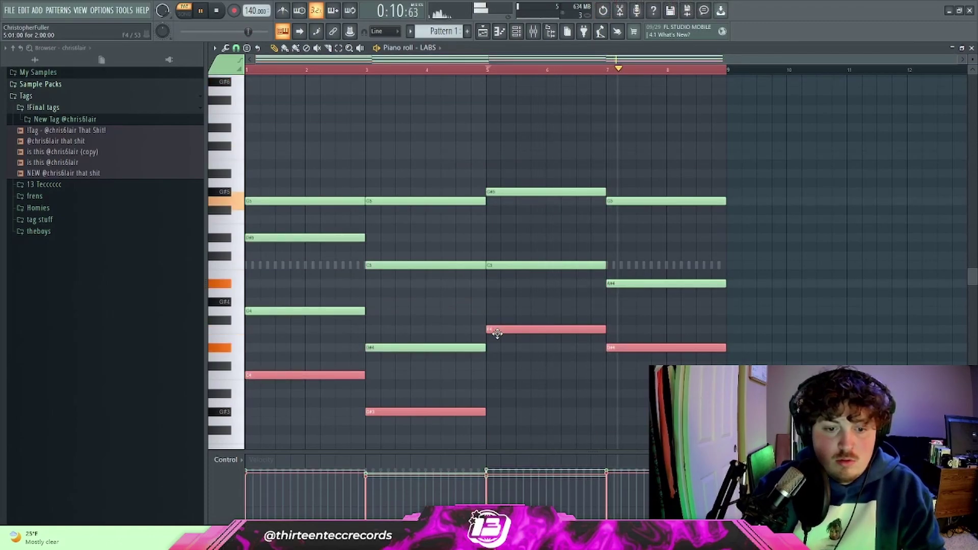
pyautogui.keyDown('ctrl'); pyautogui.click(519, 107); pyautogui.keyUp('ctrl')
pyautogui.click(516, 31)
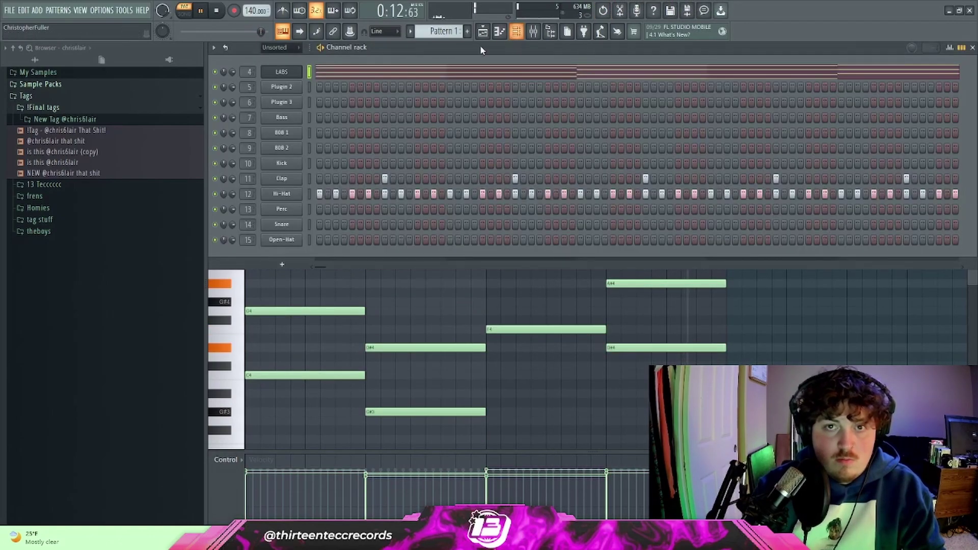
# - Lower all the Serum #2 bass notes by one octave and set the Serum #2 channel volume to 48%
pyautogui.rightClick(298, 89)
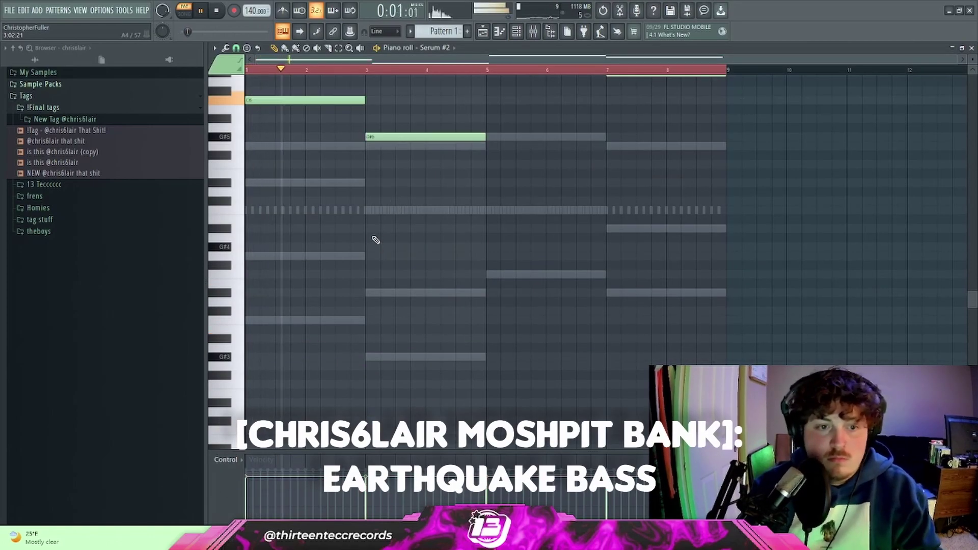
pyautogui.scroll(2, 408, 181)
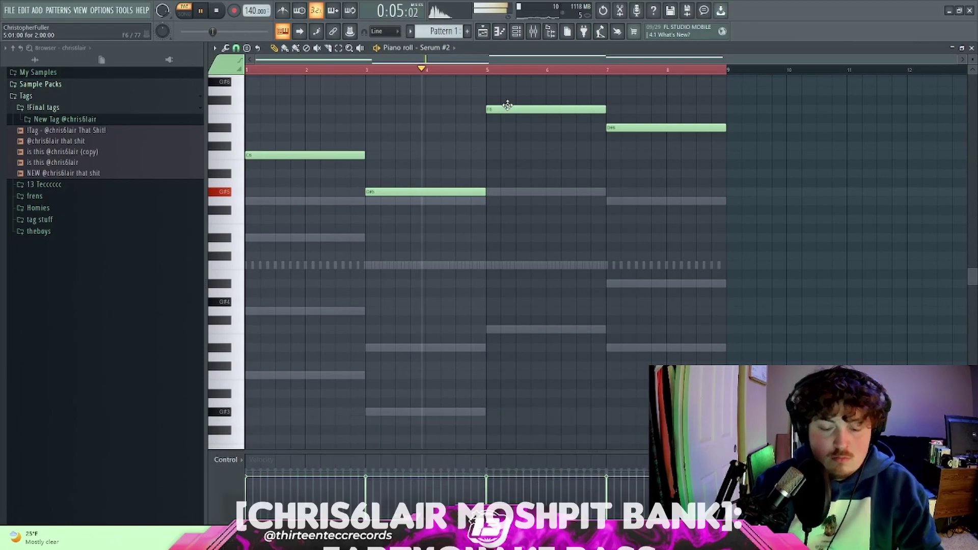
pyautogui.hotkey('ctrl', 'a')
pyautogui.hotkey('ctrl', 'Down')
pyautogui.hotkey('ctrl', 'd')
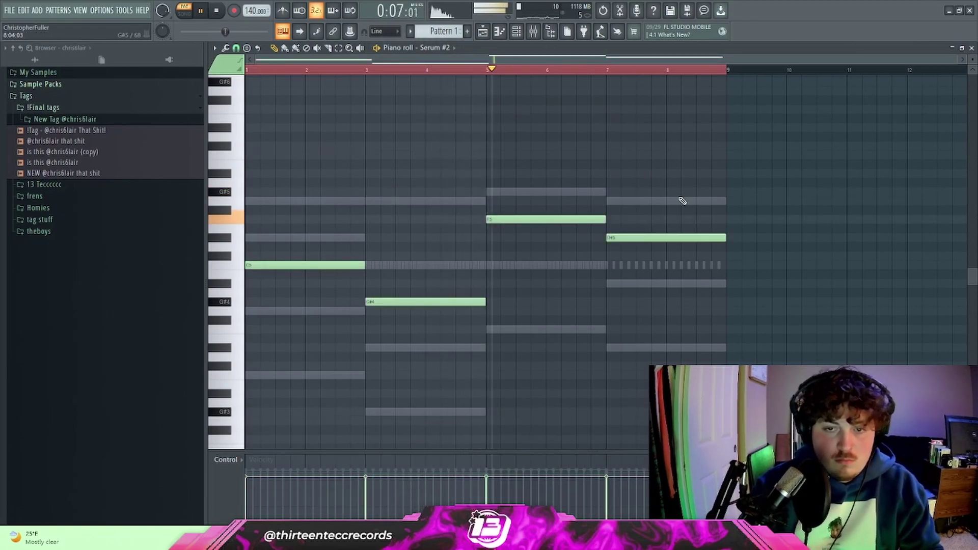
pyautogui.press('F6')
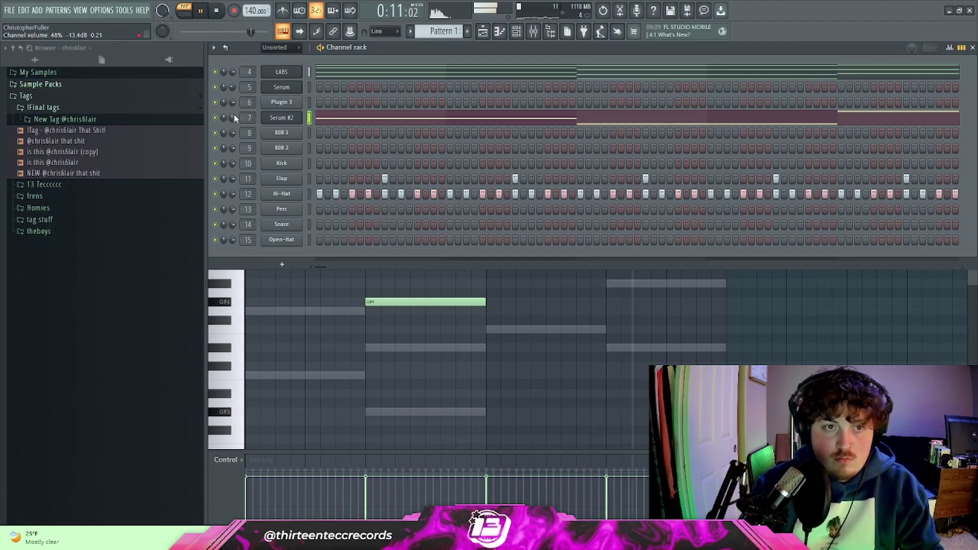
# - Load the lead - r0llup preset in the Serum channel and set its channel volume to 37%
pyautogui.click(278, 89)
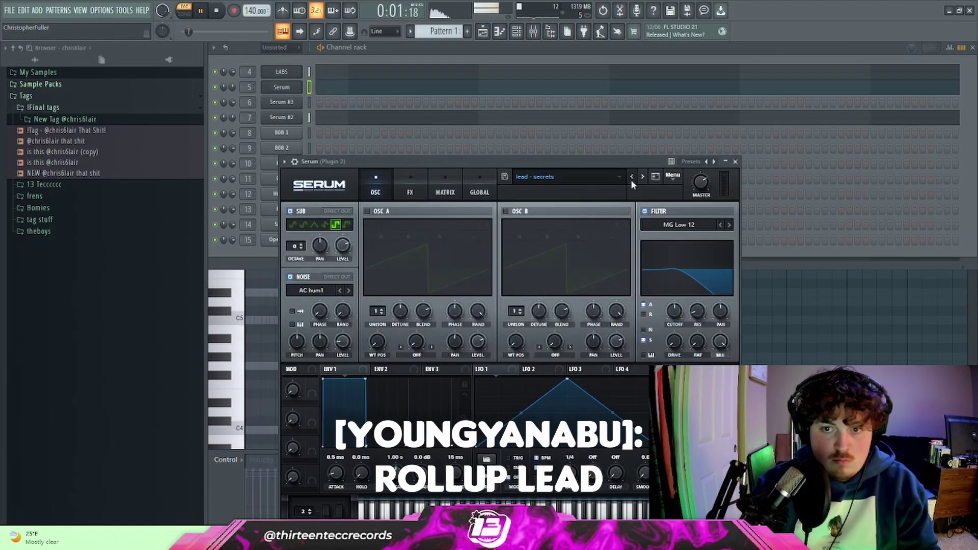
pyautogui.click(233, 86)
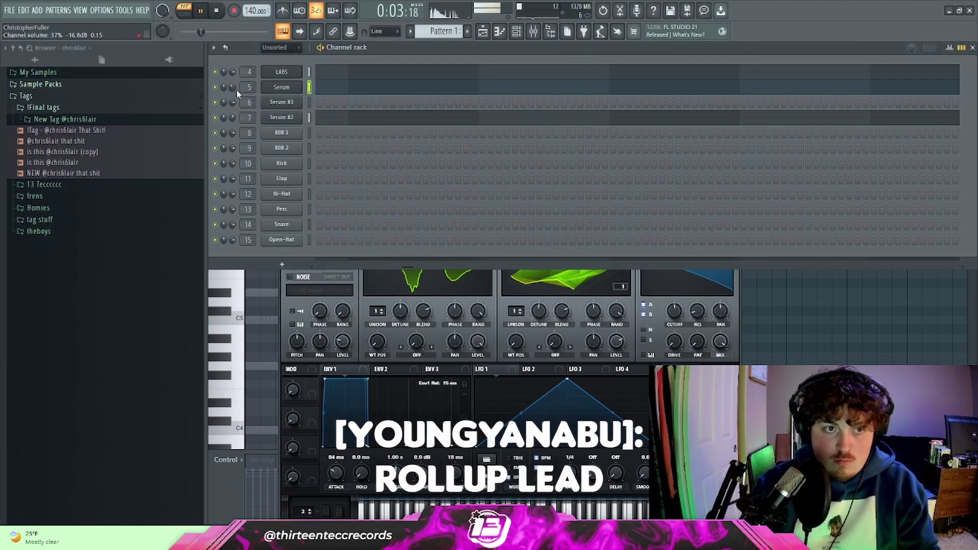
# - Replace the Serum #3 channel's instrument with a fresh Serum and pick a preset from the ! ghoul x plankton - split [serum bank] folder
pyautogui.rightClick(283, 102)
pyautogui.moveTo(322, 181)
pyautogui.click(509, 198)
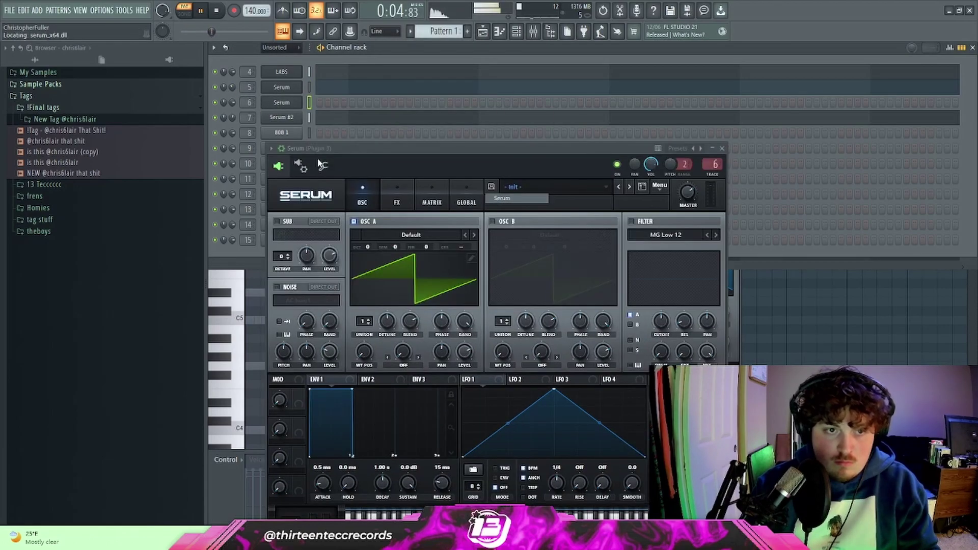
pyautogui.click(504, 185)
pyautogui.moveTo(528, 311)
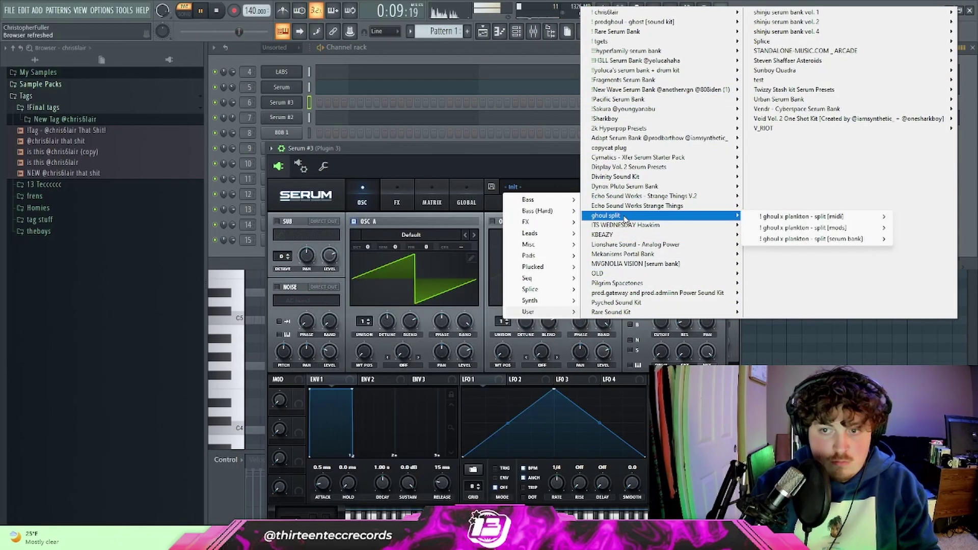
pyautogui.moveTo(611, 216)
pyautogui.moveTo(807, 240)
pyautogui.click(499, 325)
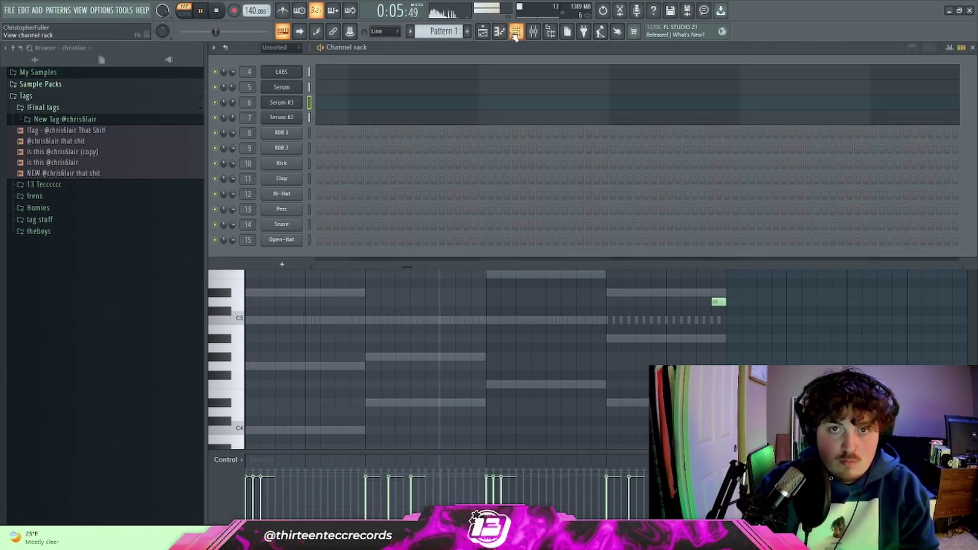
# - Raise the Serum #3 notes in bars 3 to 4 and bars 7 to 8 by one octave
pyautogui.press('space')
pyautogui.click(409, 238)
pyautogui.moveTo(341, 205); pyautogui.dragTo(474, 310)
pyautogui.moveTo(579, 208); pyautogui.dragTo(797, 360)
pyautogui.hotkey('ctrl', 'Up')
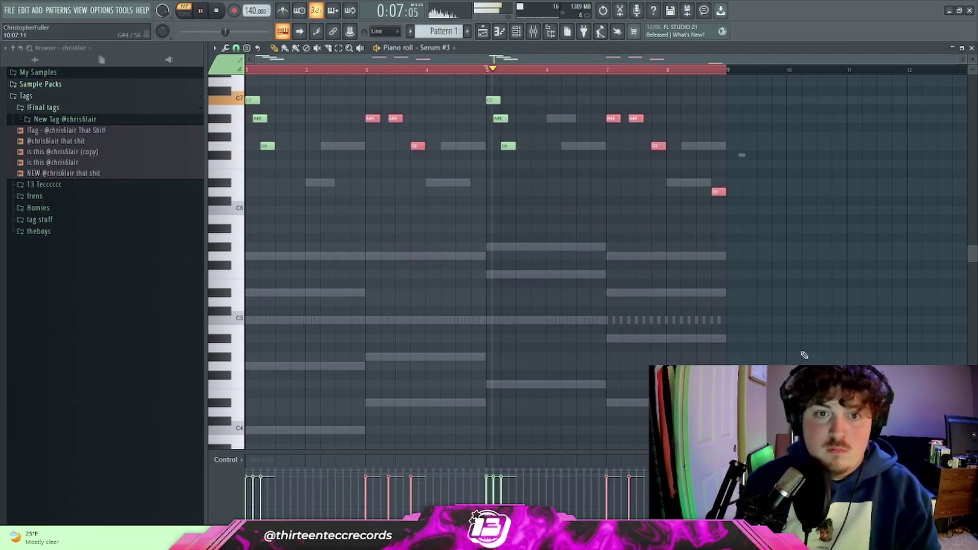
# - Try Fruity Chorus in slot 2 of the Serum channel's Plugin 2 mixer track with a reduced mix level
pyautogui.press('F6')
pyautogui.click(269, 86)
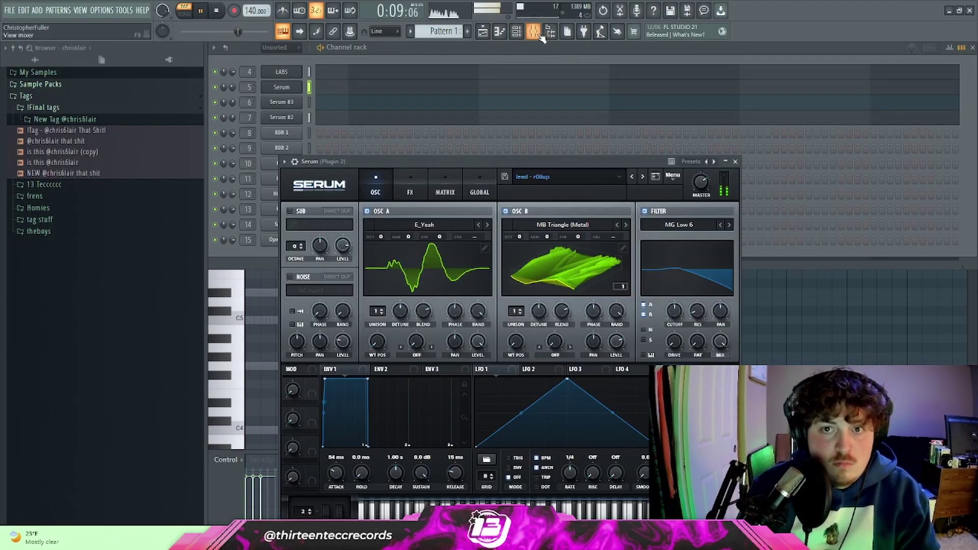
pyautogui.press('F9')
pyautogui.click(887, 96)
pyautogui.click(698, 127)
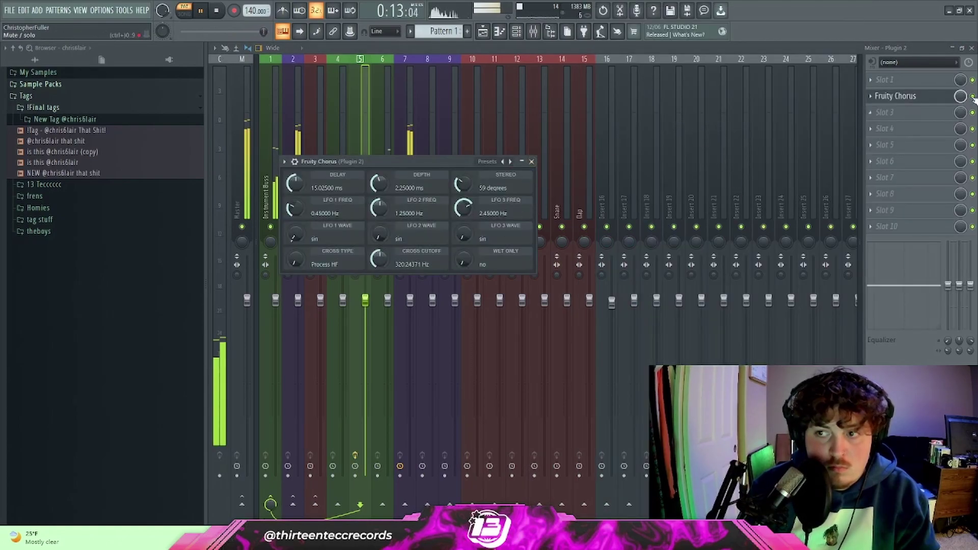
pyautogui.moveTo(960, 96); pyautogui.dragTo(960, 104)
pyautogui.click(895, 97)
# - Load Vintage Chorus in slot 3 of the Plugin 2 track and delete the Fruity Chorus from slot 2
pyautogui.click(870, 113)
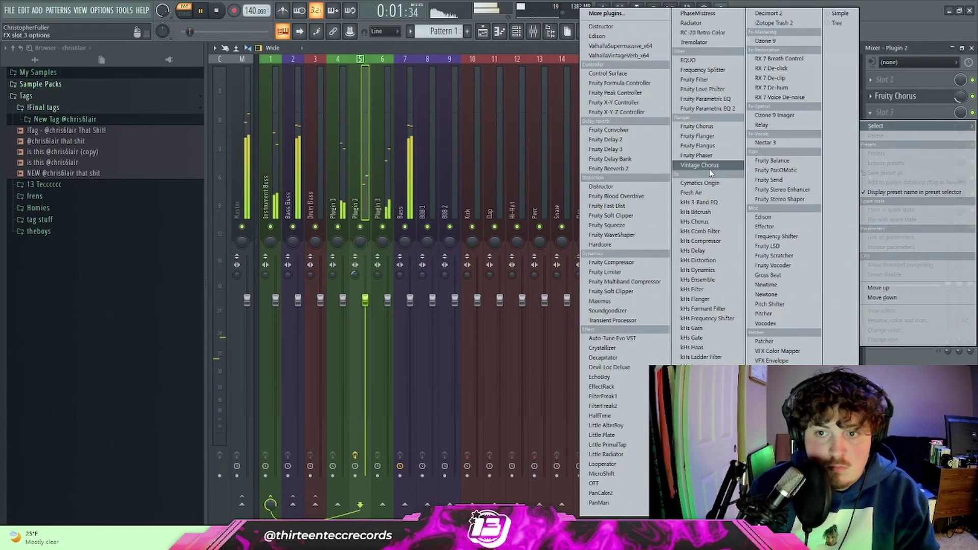
pyautogui.click(728, 166)
pyautogui.click(870, 97)
pyautogui.click(877, 120)
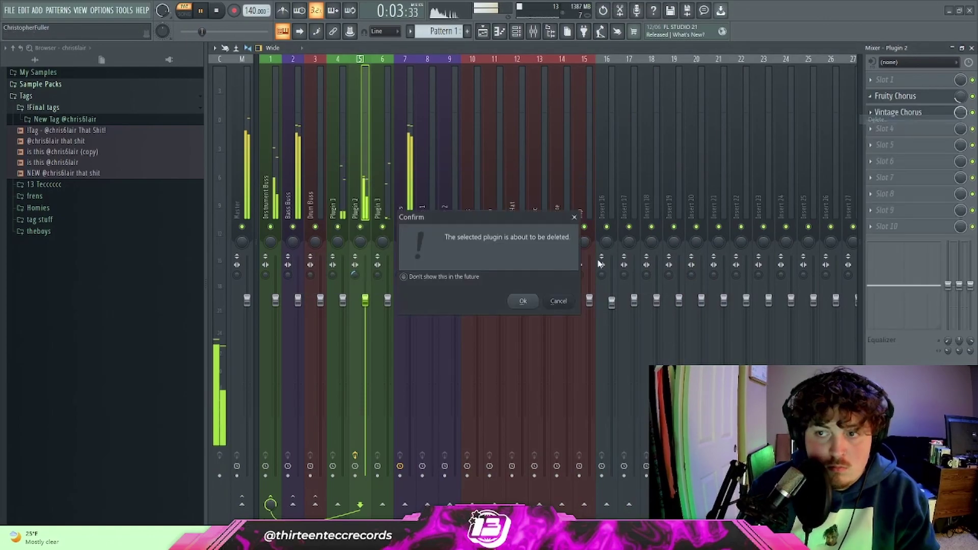
pyautogui.click(523, 301)
# - Apply the Juno 6 Mode I preset to Vintage Chorus and add ValhallaVintageVerb in slot 5 of the Plugin 2 track
pyautogui.click(898, 114)
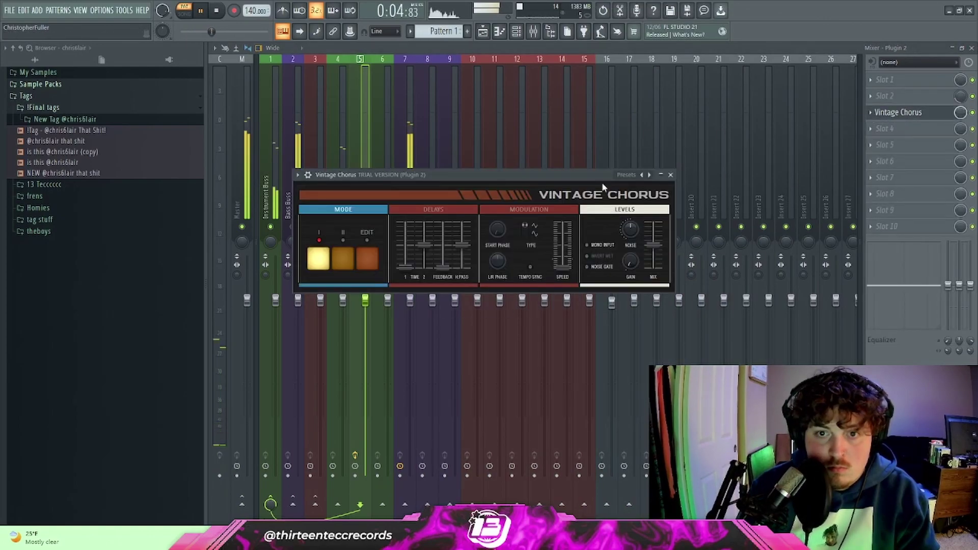
pyautogui.click(629, 175)
pyautogui.click(651, 239)
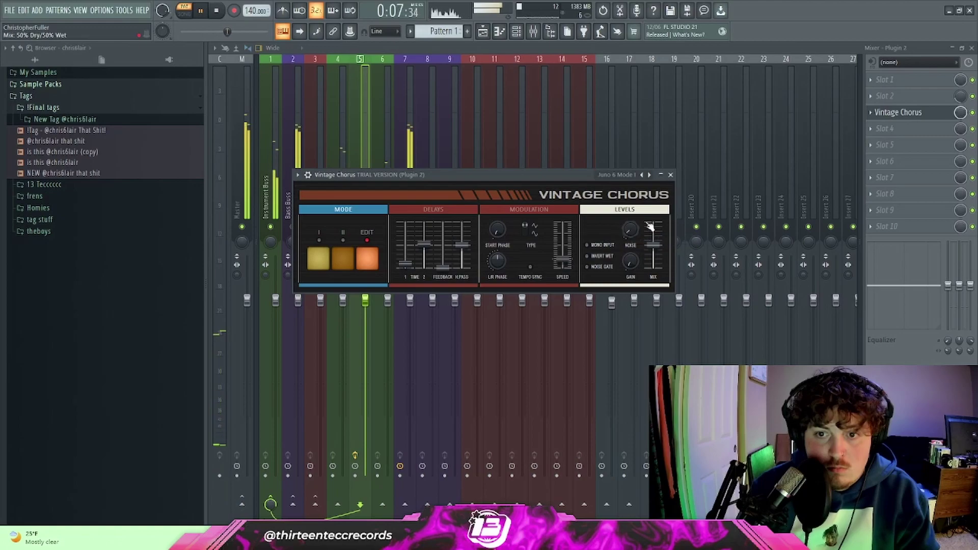
pyautogui.click(890, 145)
pyautogui.click(619, 55)
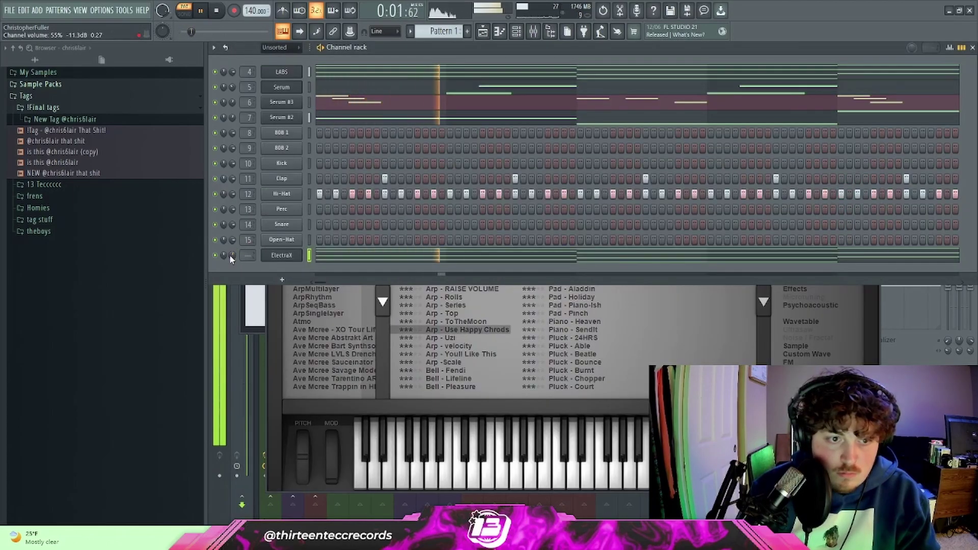
# - Assign the ElectraX channel to mixer track 16, route it only to the Instrument Buss, and adjust its volume and stereo separation
pyautogui.hotkey('ctrl', 'l')
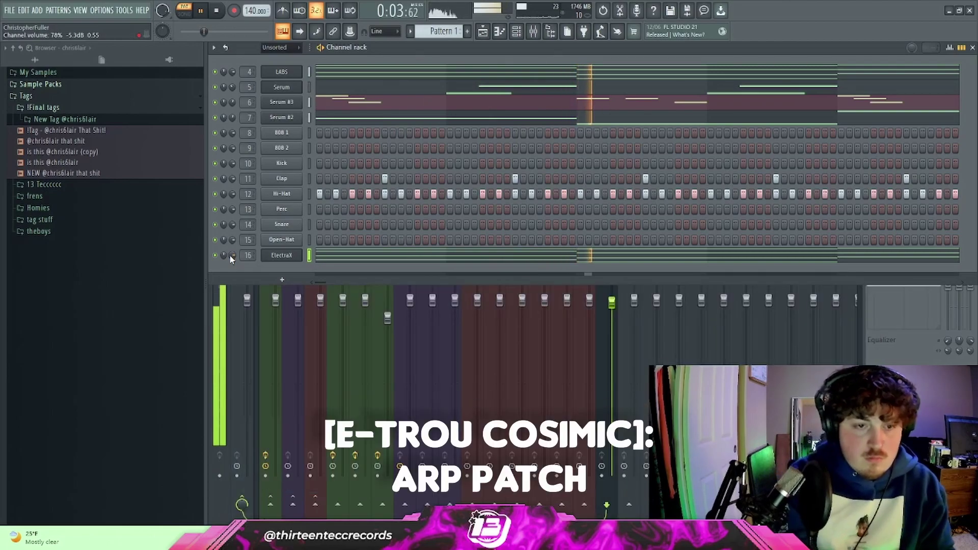
pyautogui.moveTo(230, 256); pyautogui.dragTo(230, 263)
pyautogui.rightClick(270, 505)
pyautogui.click(305, 488)
pyautogui.moveTo(611, 303); pyautogui.dragTo(612, 311)
pyautogui.moveTo(602, 274); pyautogui.dragTo(601, 289)
# - Add Fruity Parametric EQ 2 to ElectraX slot 4 with the 40Hz - 18kHz cut preset, lowering the high cut to about 5218 Hz
pyautogui.click(870, 130)
pyautogui.click(734, 109)
pyautogui.click(562, 148)
pyautogui.click(573, 201)
pyautogui.moveTo(521, 234); pyautogui.dragTo(476, 235)
pyautogui.scroll(5, 509, 234)
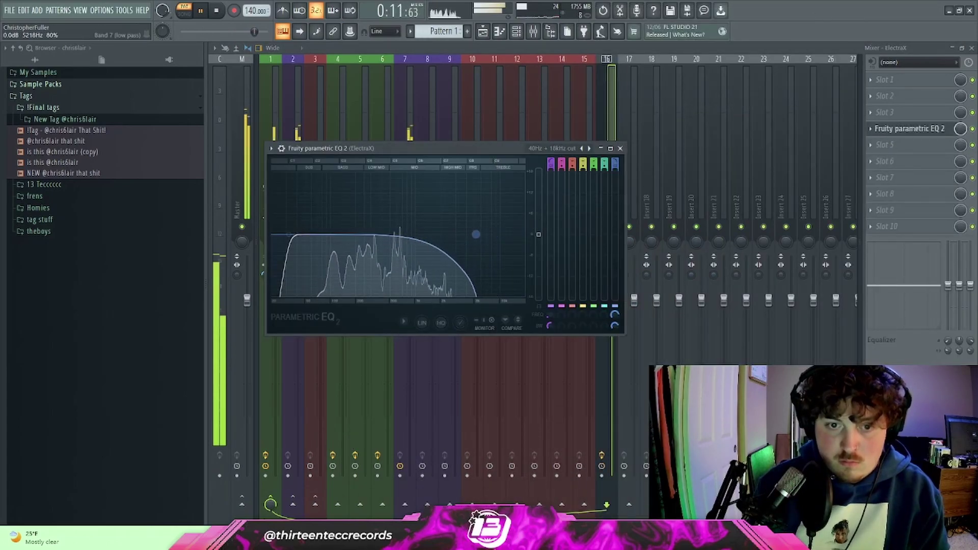
pyautogui.click(620, 149)
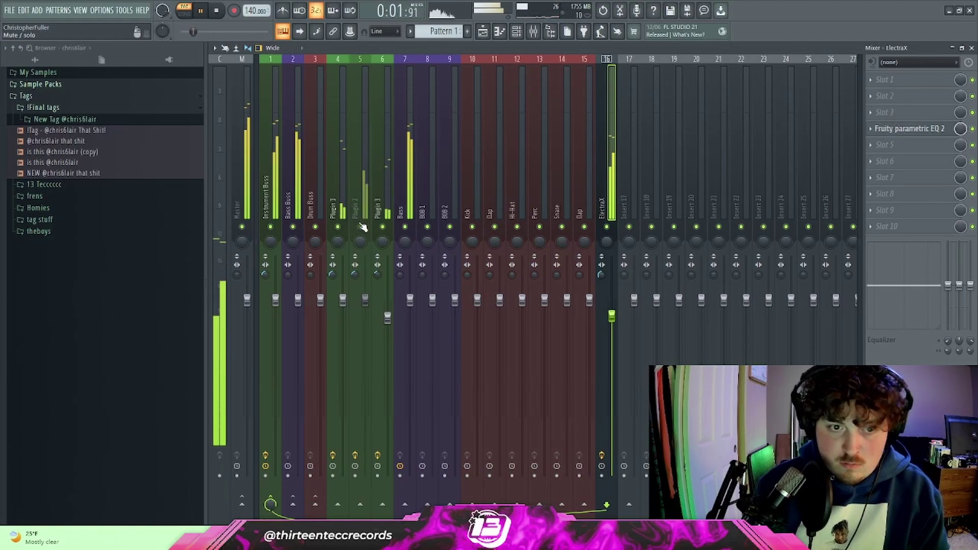
# - Add Fruity Parametric EQ 2 in slot 10 of the Instrument Buss and adjust its first band
pyautogui.click(270, 357)
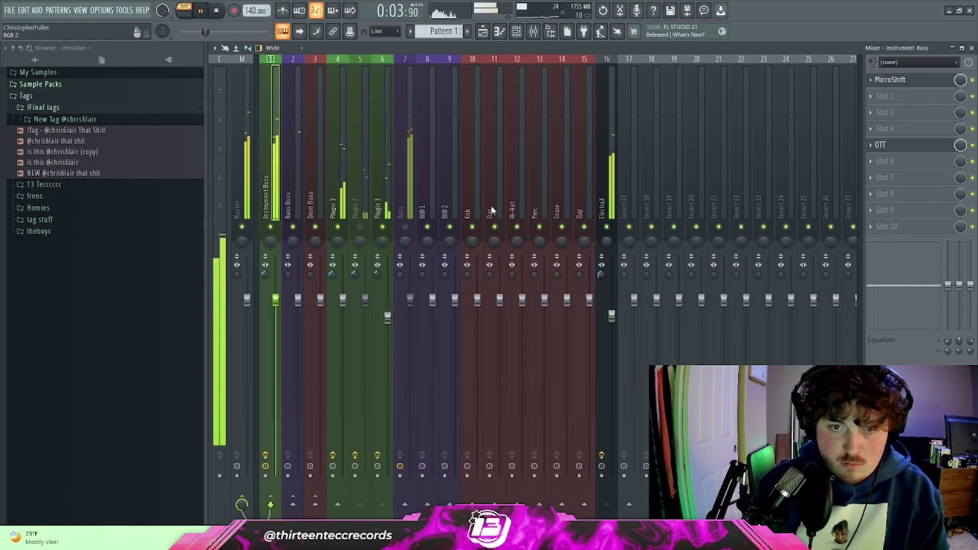
pyautogui.click(886, 226)
pyautogui.click(732, 110)
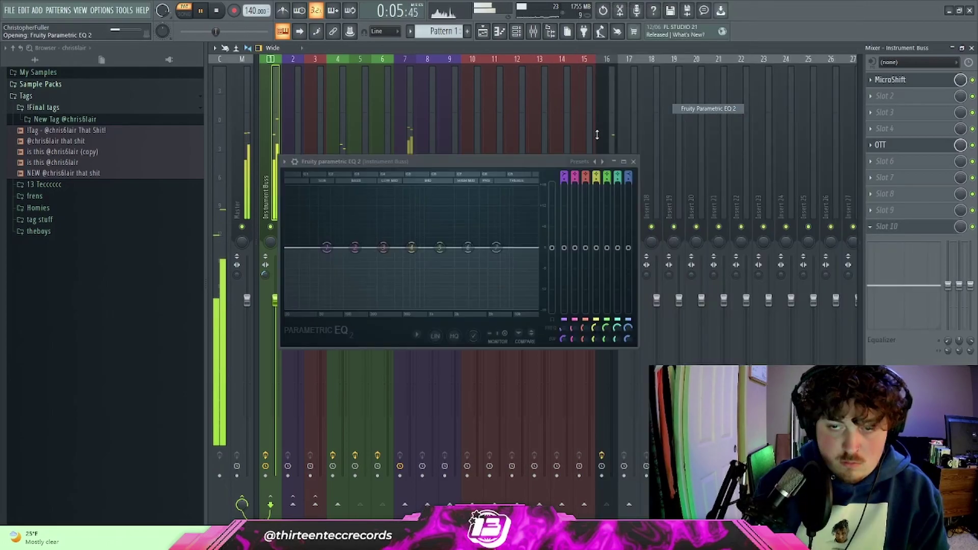
pyautogui.moveTo(564, 327); pyautogui.dragTo(565, 184)
pyautogui.click(633, 162)
pyautogui.click(604, 171)
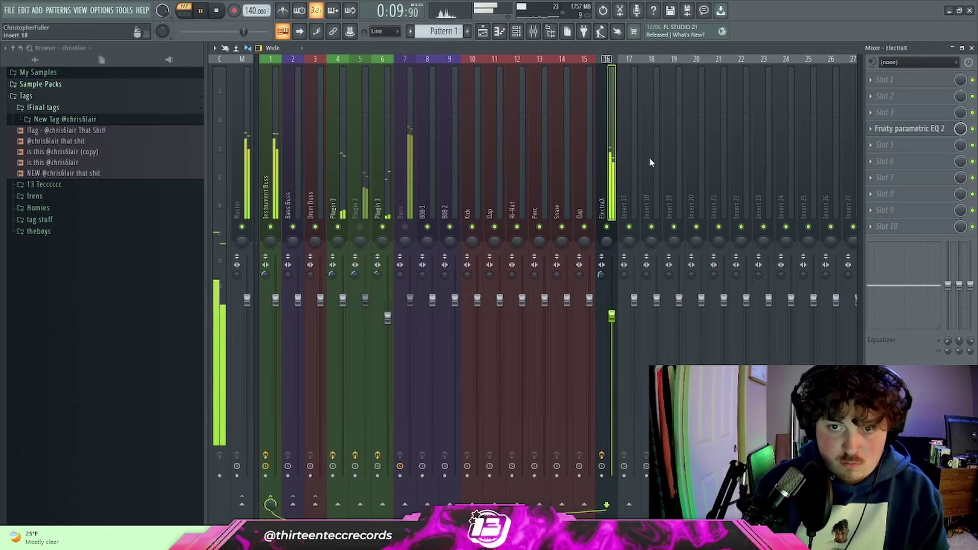
pyautogui.click(914, 133)
pyautogui.rightClick(593, 163)
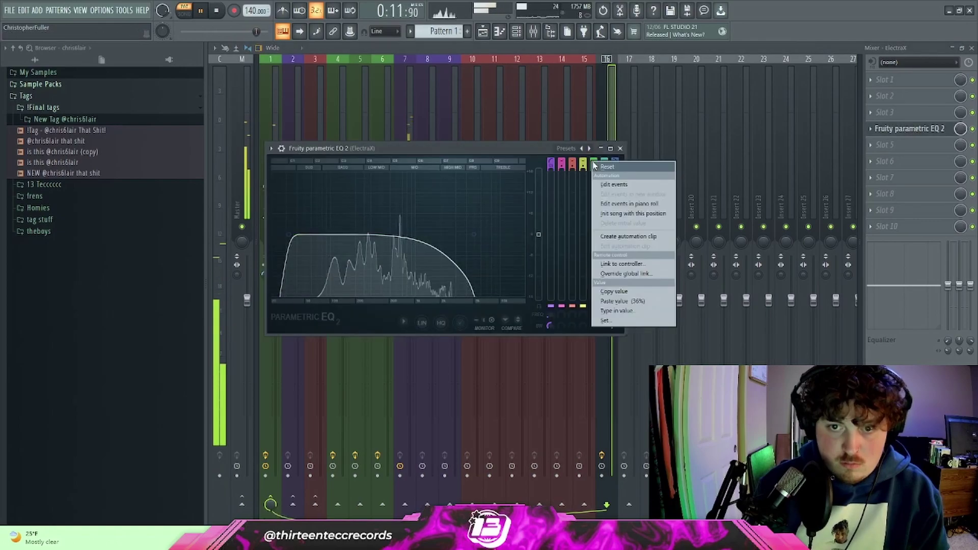
pyautogui.click(717, 157)
pyautogui.click(620, 149)
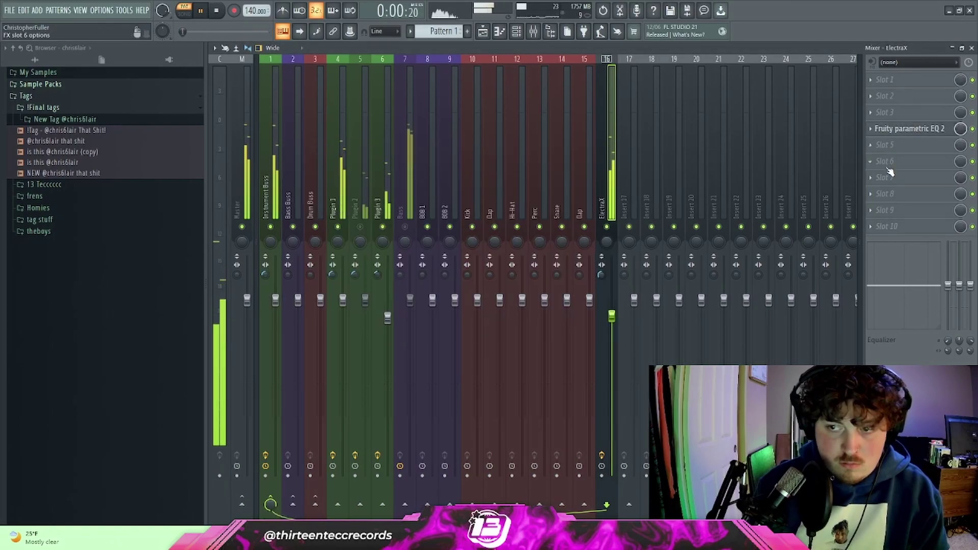
# - Load Crystallizer in slot 6 of ElectraX with a fully wet mix, 1/4 note splice and 21.0 dB Gate/Duck, and unmute Plugin 2
pyautogui.click(889, 170)
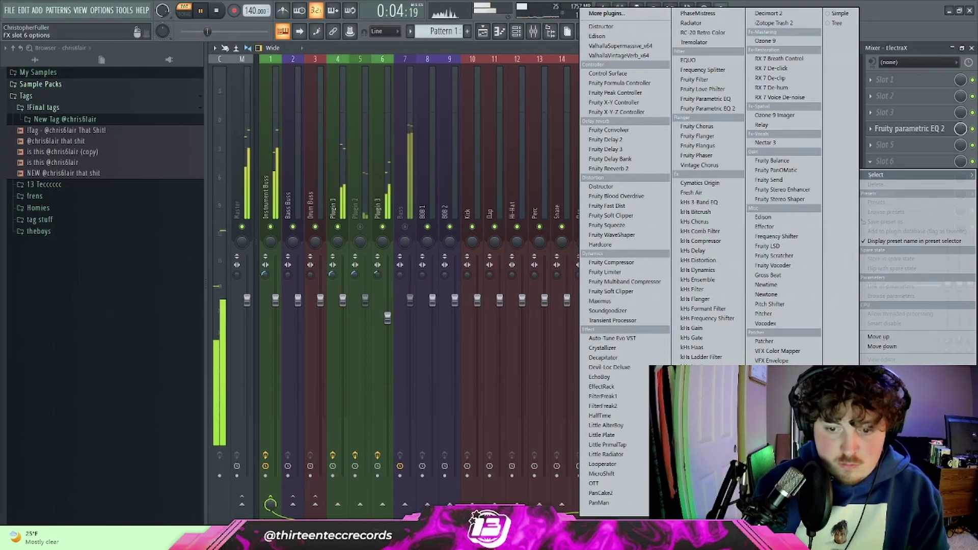
pyautogui.click(602, 348)
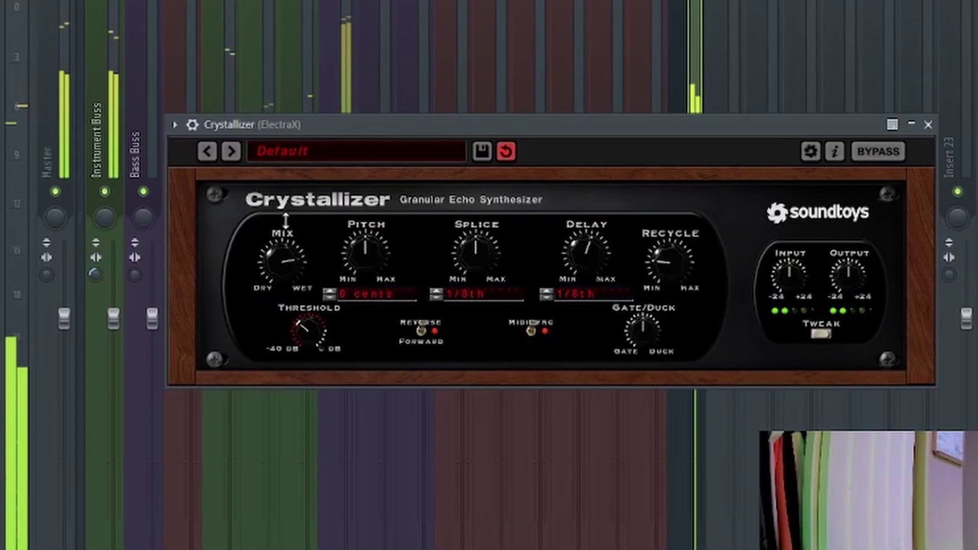
pyautogui.moveTo(376, 263); pyautogui.dragTo(347, 250)
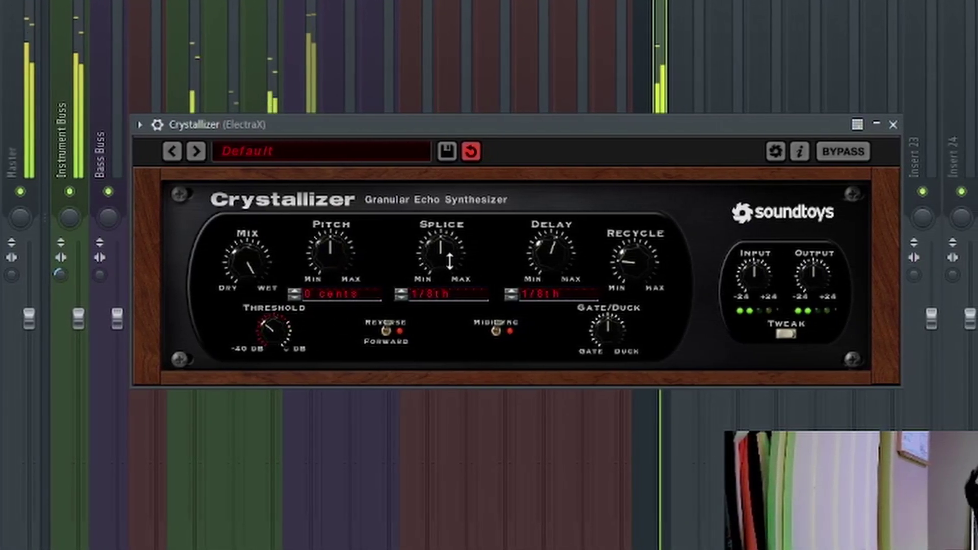
pyautogui.moveTo(399, 297); pyautogui.dragTo(417, 271)
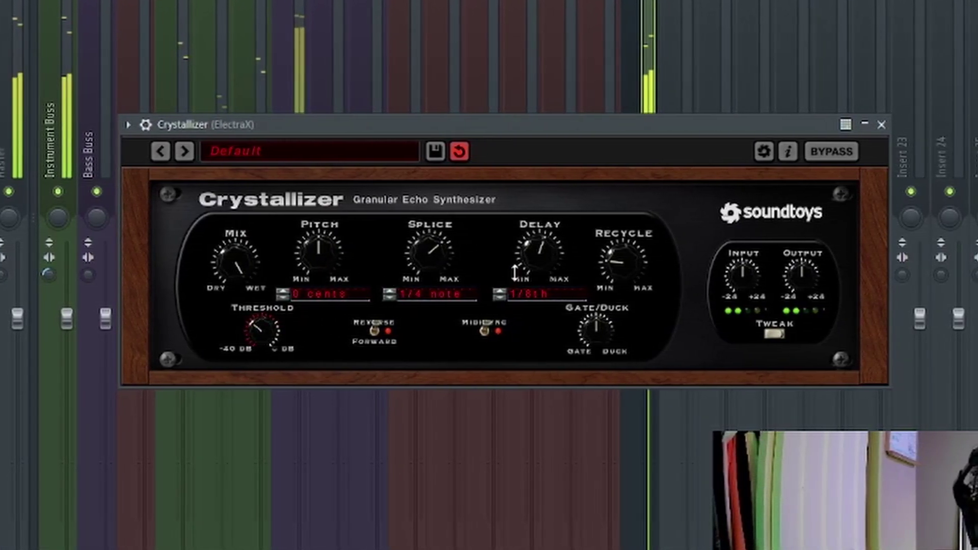
pyautogui.click(495, 297)
pyautogui.click(387, 297)
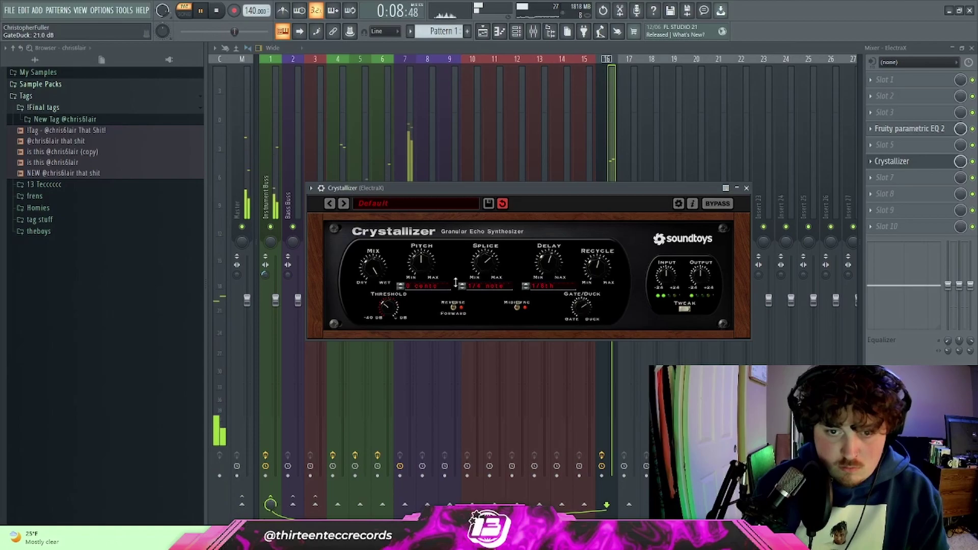
pyautogui.click(747, 188)
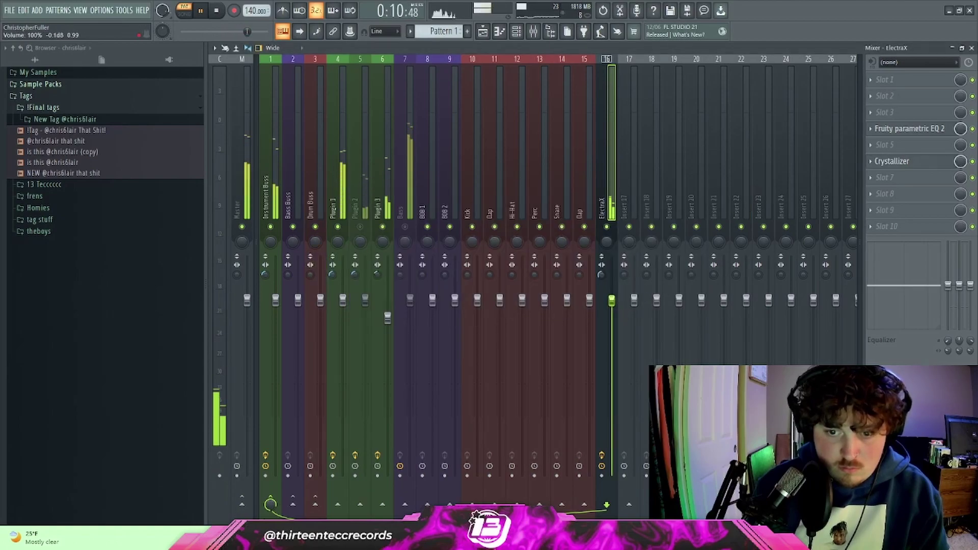
pyautogui.click(359, 227)
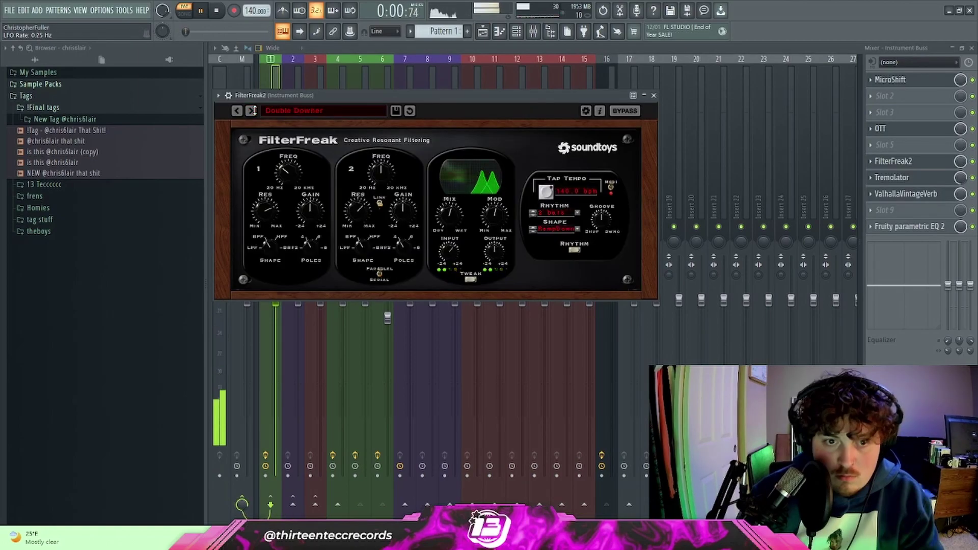
# - Choose the SlowBlitzOut preset in the Instrument Buss's FilterFreak2 and lower that slot's mix level
pyautogui.click(251, 110)
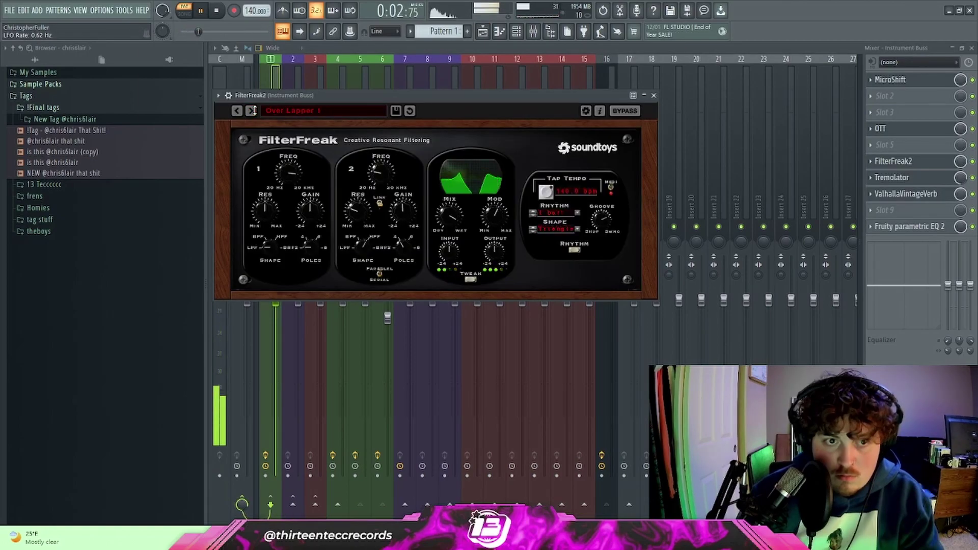
pyautogui.click(251, 110)
pyautogui.click(251, 110)
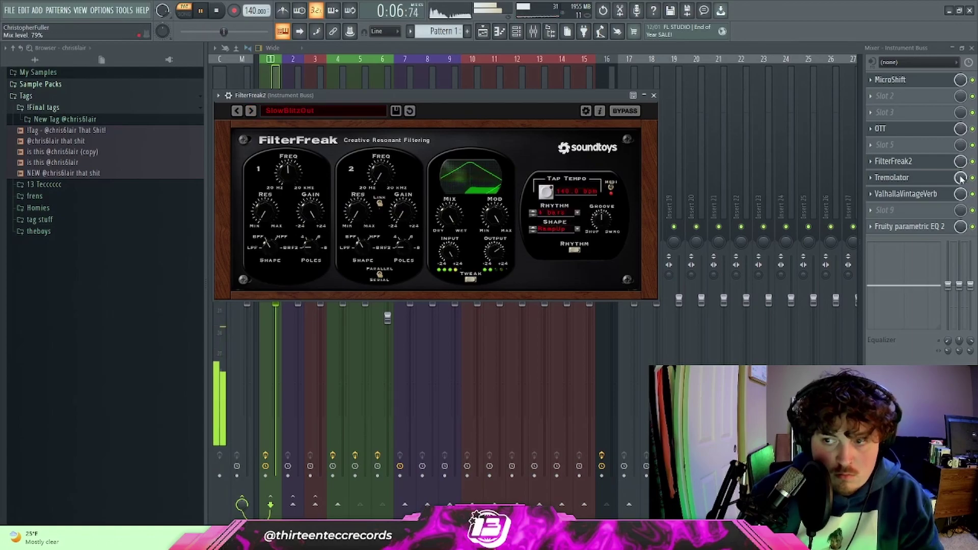
pyautogui.moveTo(960, 162); pyautogui.dragTo(960, 166)
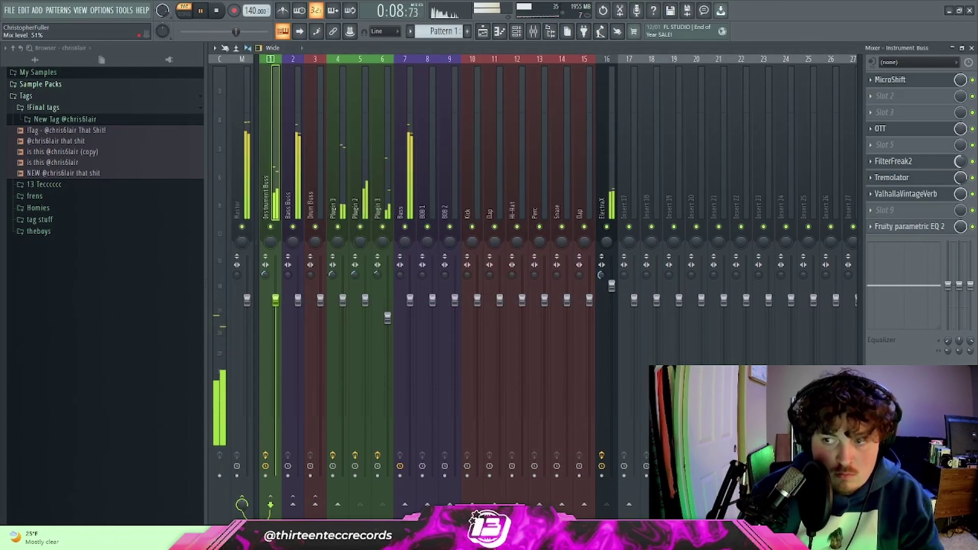
pyautogui.click(925, 163)
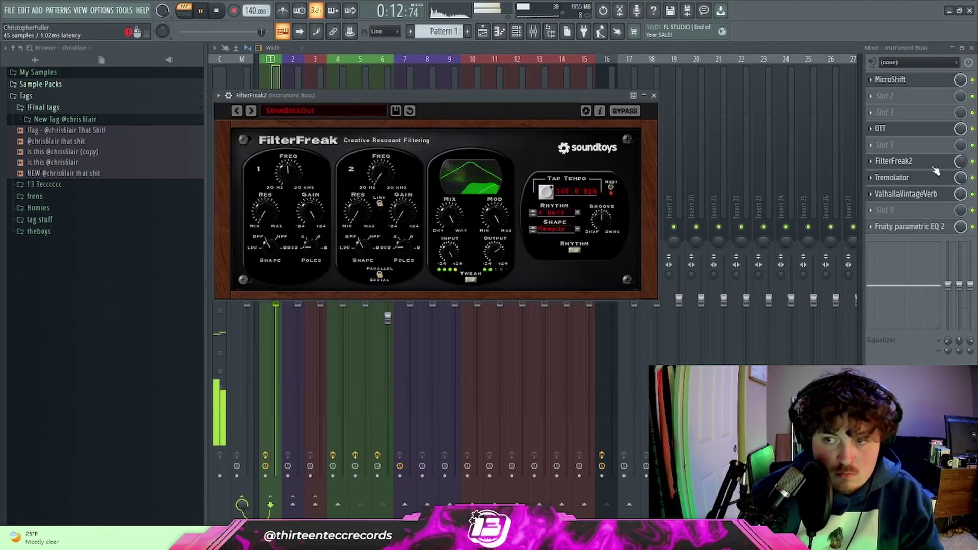
pyautogui.moveTo(960, 161); pyautogui.dragTo(960, 176)
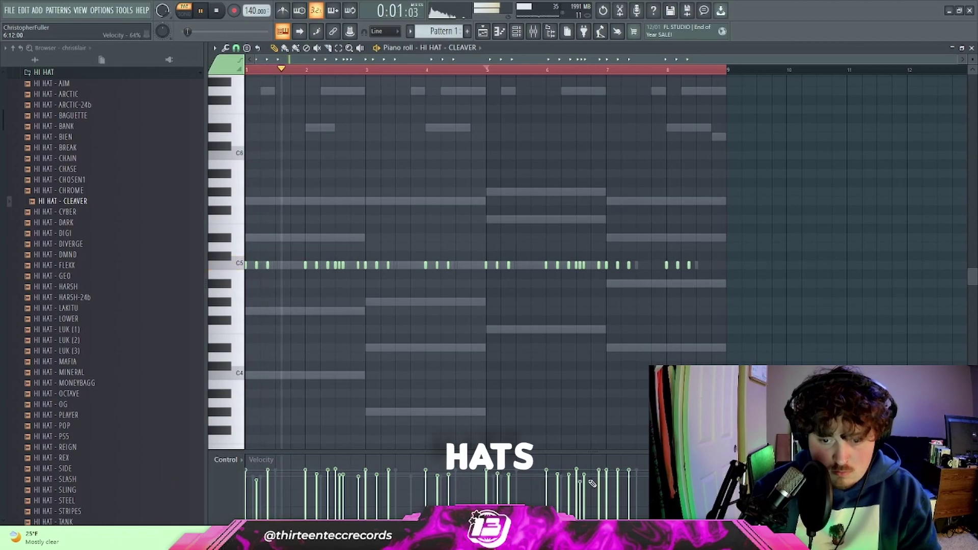
# - Adjust the velocity of a bar 7 hi-hat note and load CLAP - DIRTY SPRITE onto the Clap channel
pyautogui.click(617, 477)
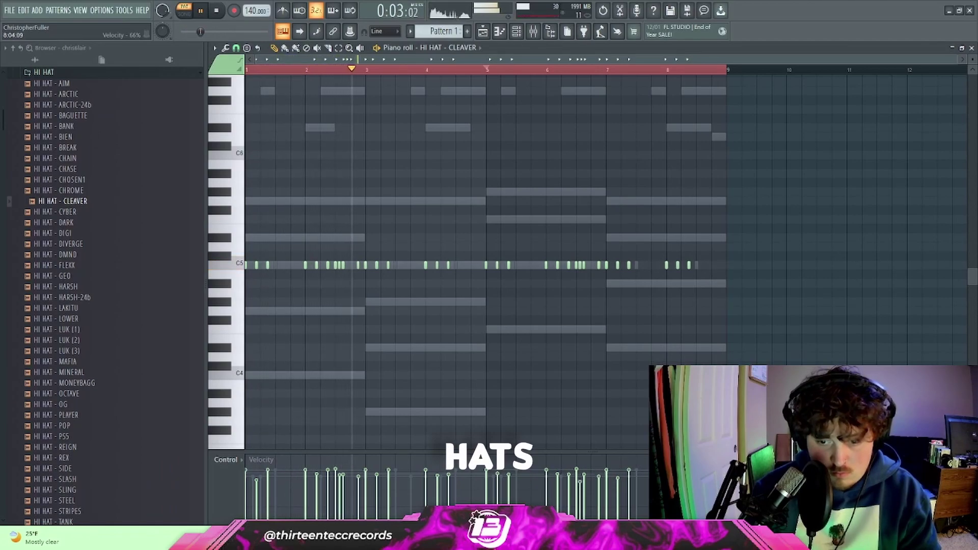
pyautogui.click(516, 32)
pyautogui.scroll(3, 56, 151)
pyautogui.click(54, 155)
pyautogui.moveTo(73, 198); pyautogui.dragTo(281, 178)
# - Adjust the hi-hat channel's panning and replace its sample with HI HAT - LUK (1)
pyautogui.moveTo(223, 194); pyautogui.dragTo(224, 206)
pyautogui.click(60, 212)
pyautogui.click(69, 276)
pyautogui.scroll(1, 60, 134)
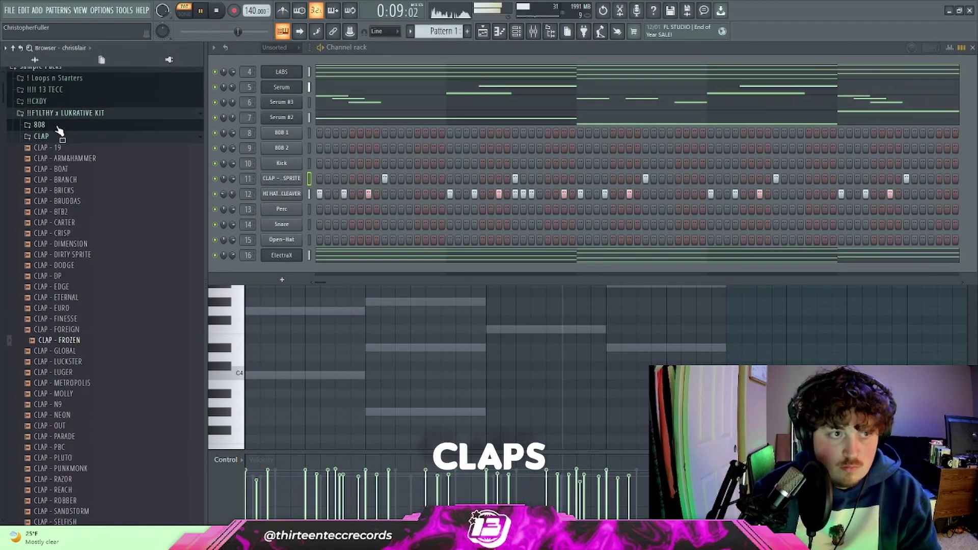
pyautogui.click(57, 136)
pyautogui.click(57, 161)
pyautogui.moveTo(65, 277); pyautogui.dragTo(70, 281)
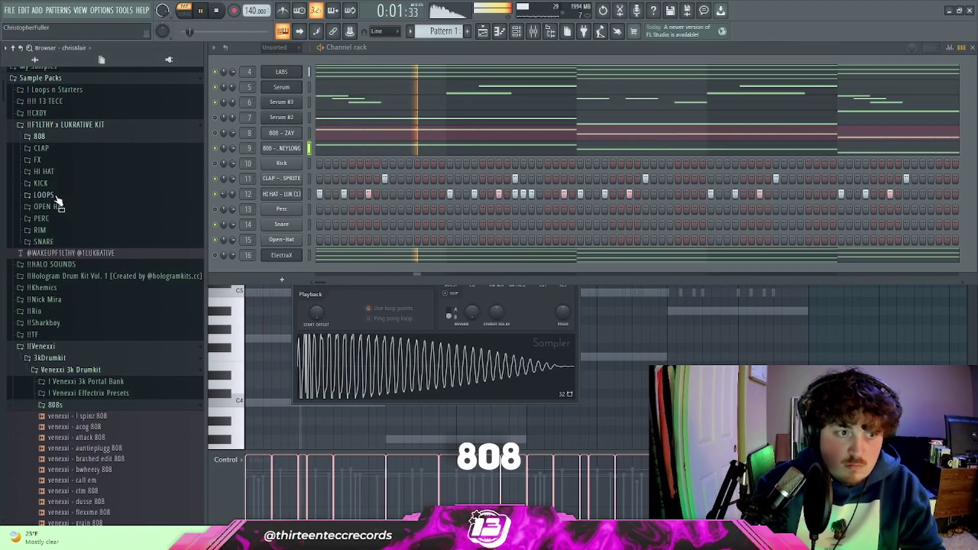
# - Switch the precomputed effects target of the 808 - MONEYLONG channel and check its envelope settings
pyautogui.click(40, 183)
pyautogui.click(287, 148)
pyautogui.click(470, 270)
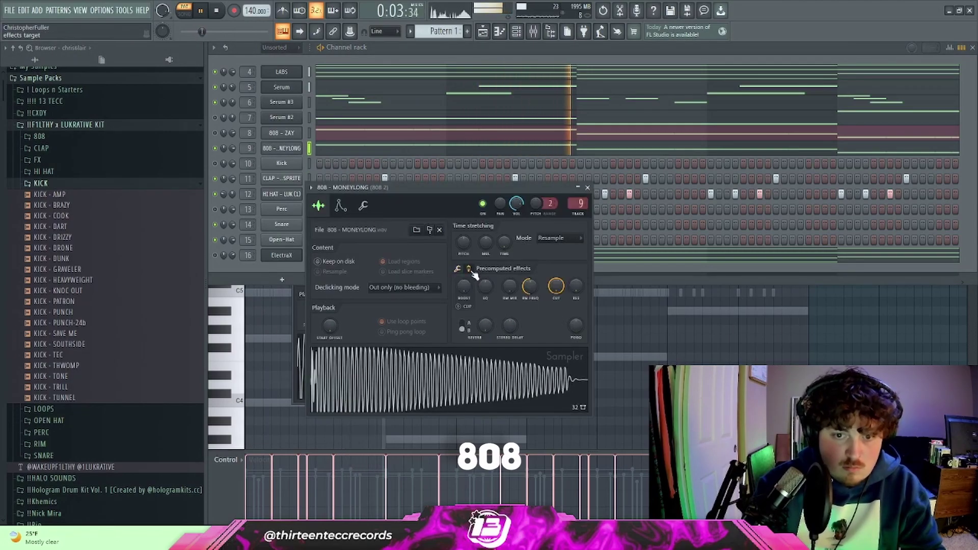
pyautogui.click(341, 205)
pyautogui.click(320, 207)
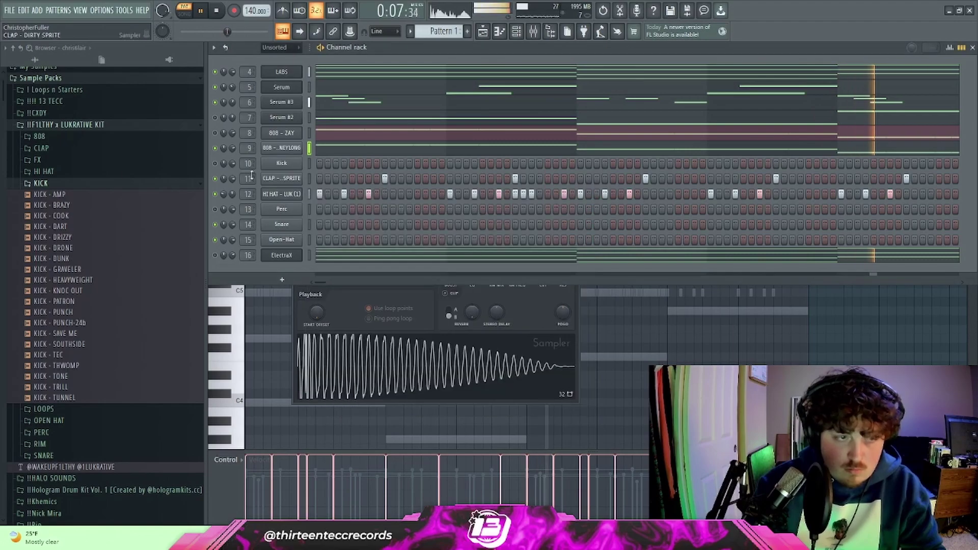
# - Load KICK - PUNCH onto the Kick channel and copy the 808 - MONEYLONG notes into it
pyautogui.moveTo(56, 312); pyautogui.dragTo(278, 163)
pyautogui.rightClick(283, 148)
pyautogui.click(414, 158)
pyautogui.rightClick(287, 164)
pyautogui.click(416, 184)
# - Limit all the pasted KICK - PUNCH notes to C5 in the piano roll and deselect them
pyautogui.rightClick(279, 163)
pyautogui.click(324, 164)
pyautogui.hotkey('alt', 'k')
pyautogui.press('Return')
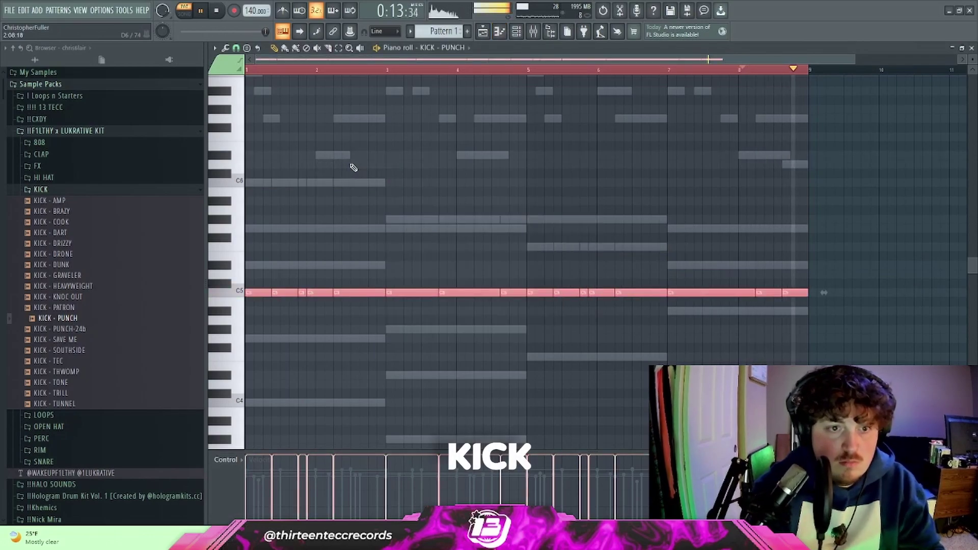
pyautogui.hotkey('ctrl', 'd')
# - Replace the 808 - MONEYLONG sample on channel 9 with 808 - DEEPND
pyautogui.click(516, 32)
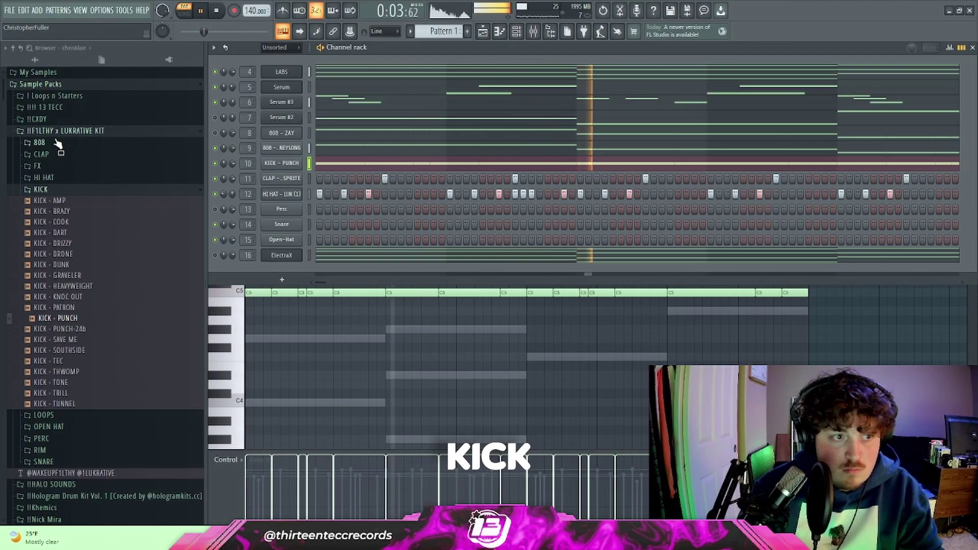
pyautogui.click(38, 143)
pyautogui.moveTo(59, 222); pyautogui.dragTo(281, 147)
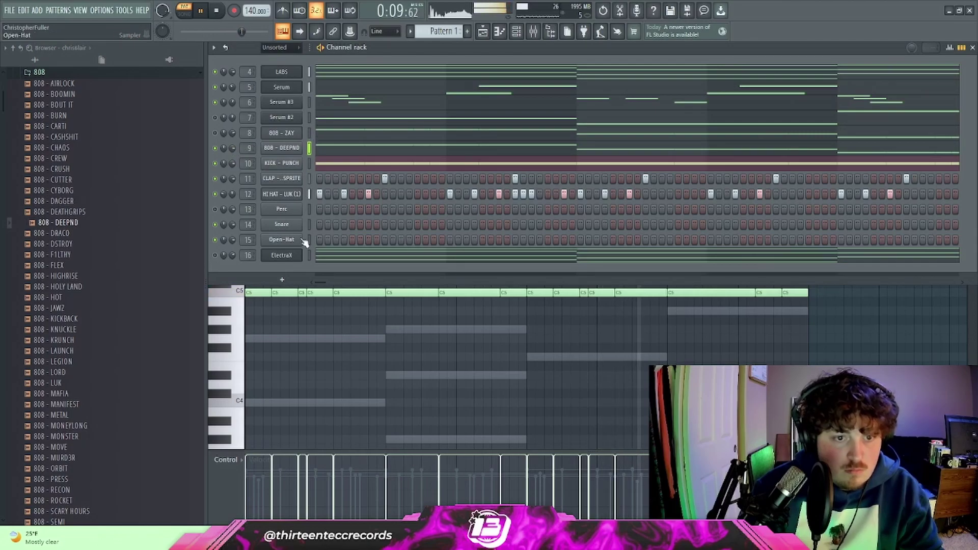
# - Move the ElectraX channel directly below Serum #3 in the channel rack
pyautogui.moveTo(289, 259); pyautogui.dragTo(289, 152)
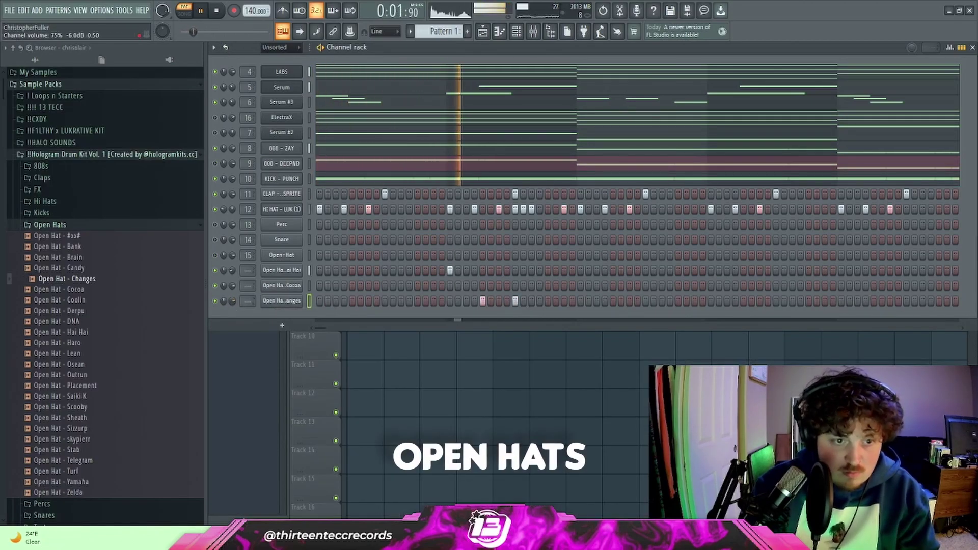
# - Lower the Open Hat - Changes channel's volume and add a hit at bar 2, step 13
pyautogui.moveTo(232, 301); pyautogui.dragTo(233, 313)
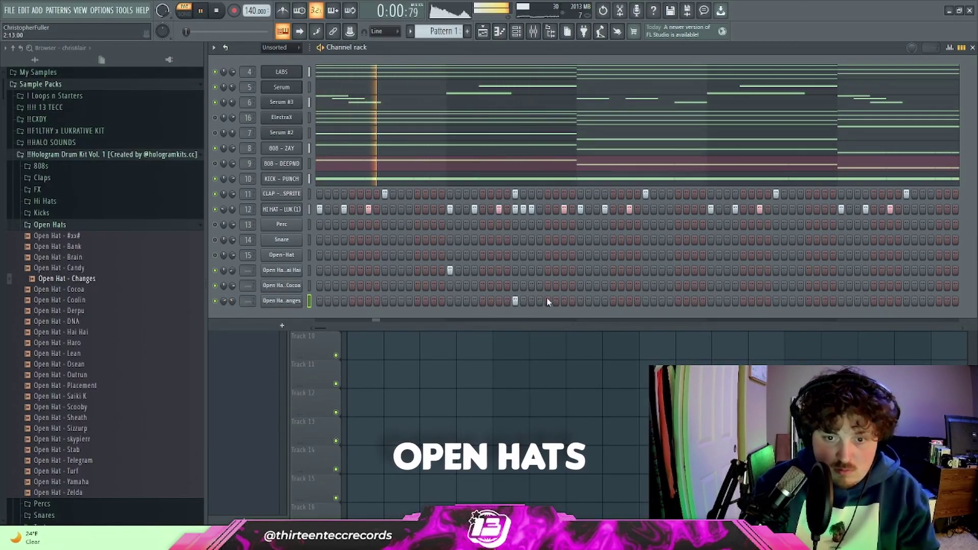
pyautogui.click(548, 301)
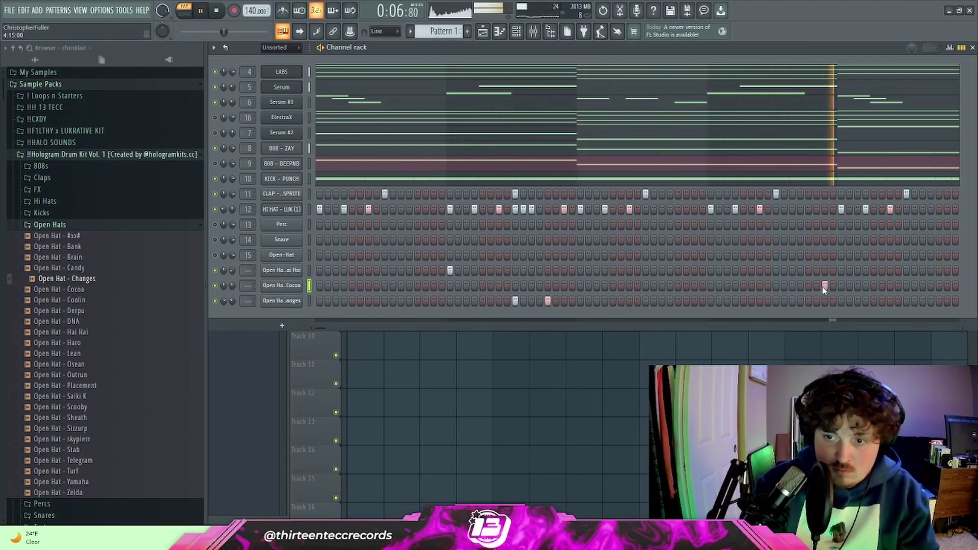
# - Load an open hat sample from the !!F1LTHY x LUKRATIVE KIT onto the Open-Hat channel
pyautogui.click(60, 226)
pyautogui.click(61, 226)
pyautogui.click(76, 155)
pyautogui.click(76, 131)
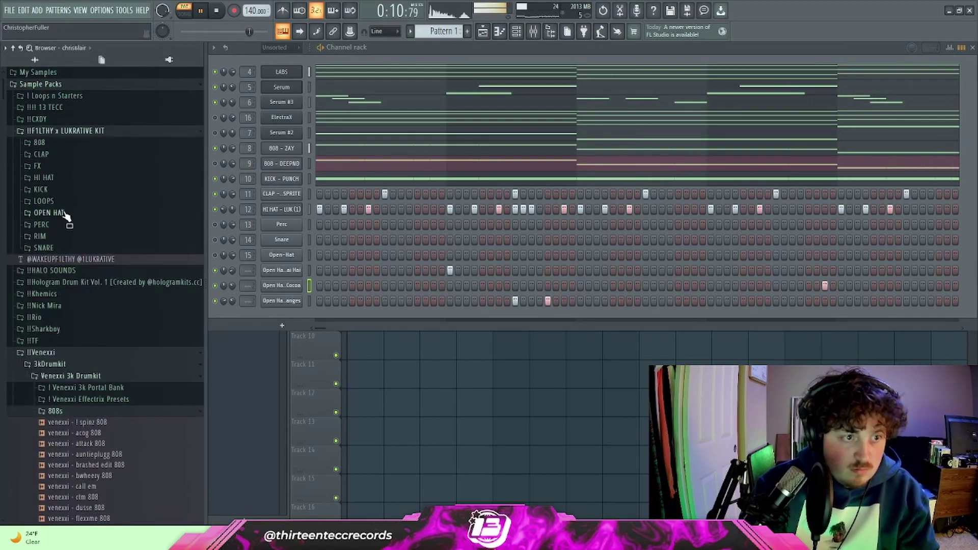
pyautogui.click(66, 213)
pyautogui.moveTo(288, 257); pyautogui.dragTo(288, 256)
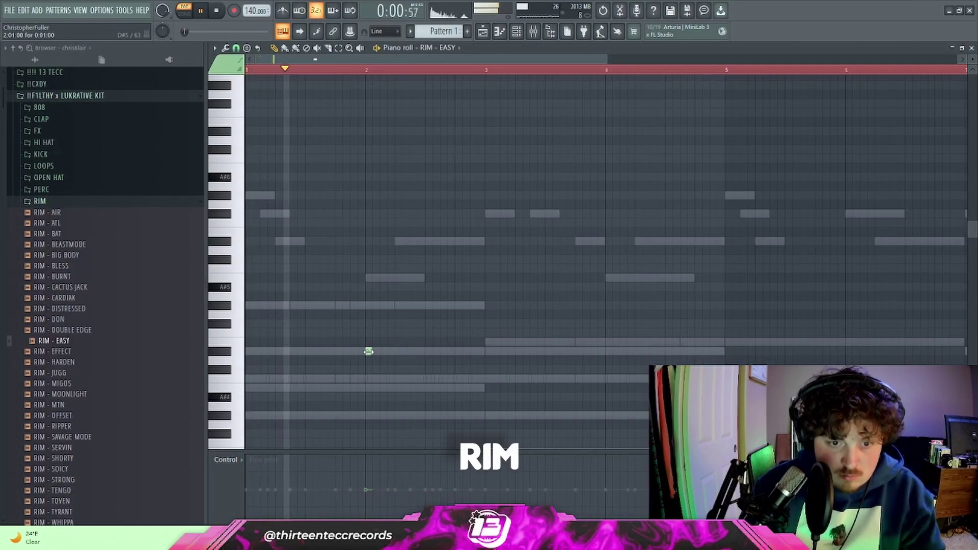
# - Draw three short, evenly spaced RIM - EASY notes on D#5 in the first half of bar 2
pyautogui.click(347, 351)
pyautogui.click(395, 351)
pyautogui.click(443, 350)
pyautogui.scroll(-3, 487, 357)
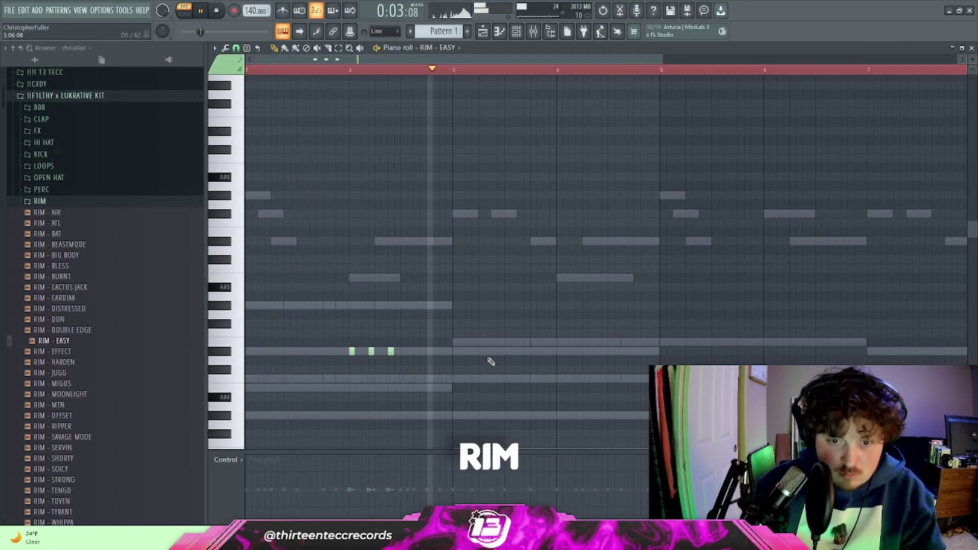
pyautogui.scroll(2, 545, 356)
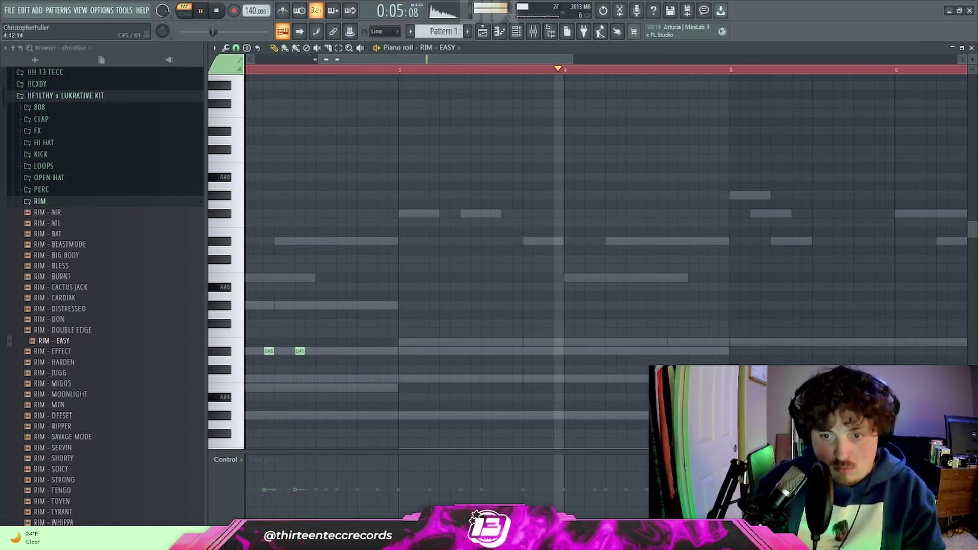
pyautogui.scroll(-2, 696, 350)
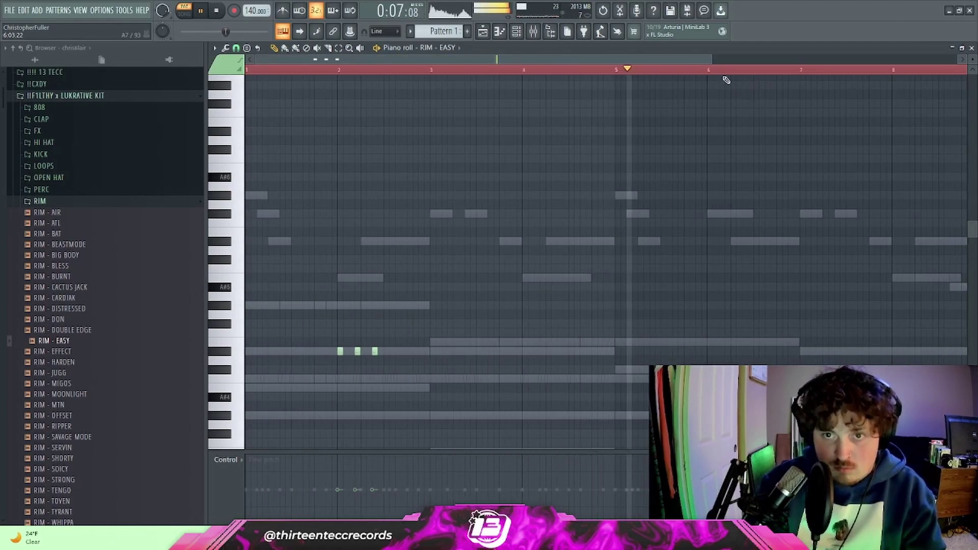
# - Duplicate the three RIM - EASY notes four bars on, into bar 6
pyautogui.scroll(-1, 755, 78)
pyautogui.scroll(-1, 755, 77)
pyautogui.moveTo(631, 69); pyautogui.dragTo(439, 82)
pyautogui.hotkey('ctrl', 'b')
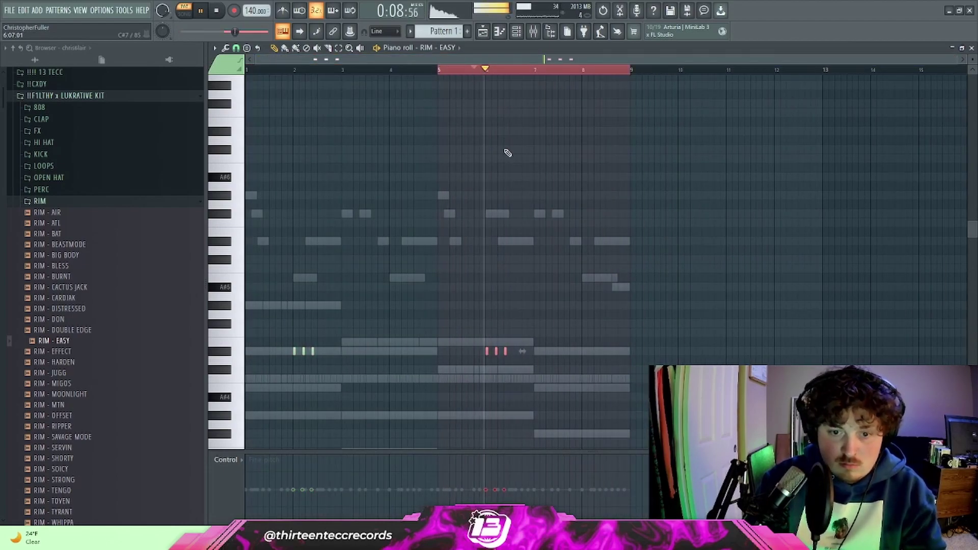
pyautogui.press('F6')
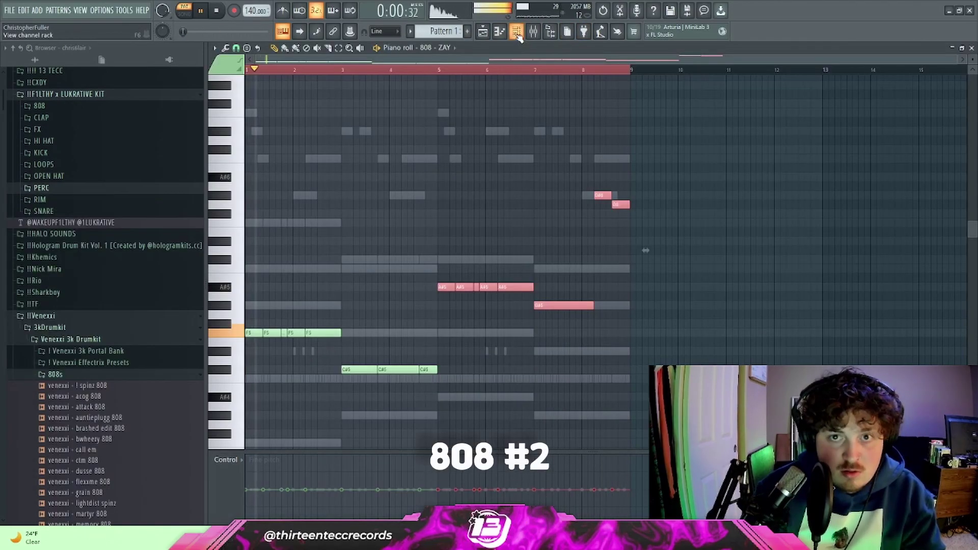
# - Raise the A#5 and G#5 notes of 808 - DEEPND from bar 5 onwards by one octave
pyautogui.press('F6')
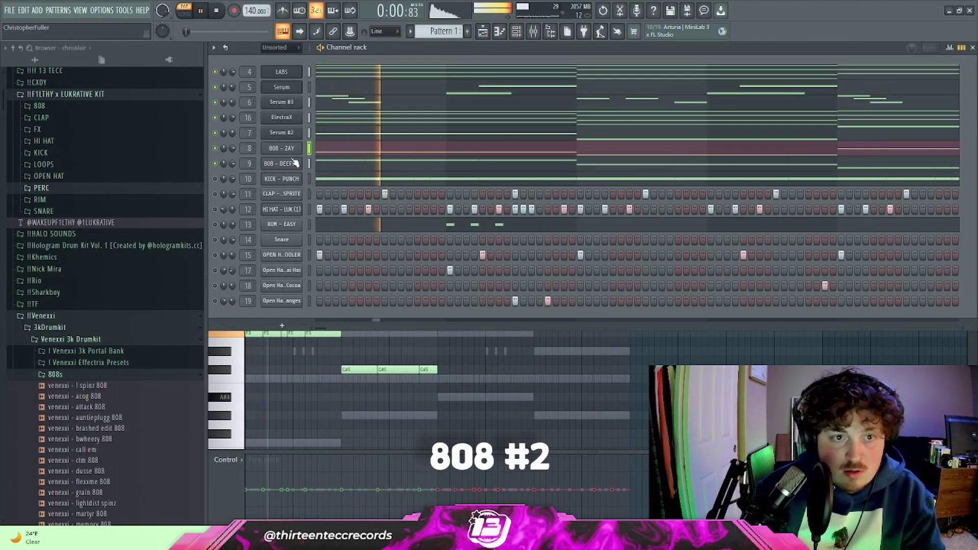
pyautogui.press('F6')
pyautogui.moveTo(427, 273); pyautogui.dragTo(673, 366)
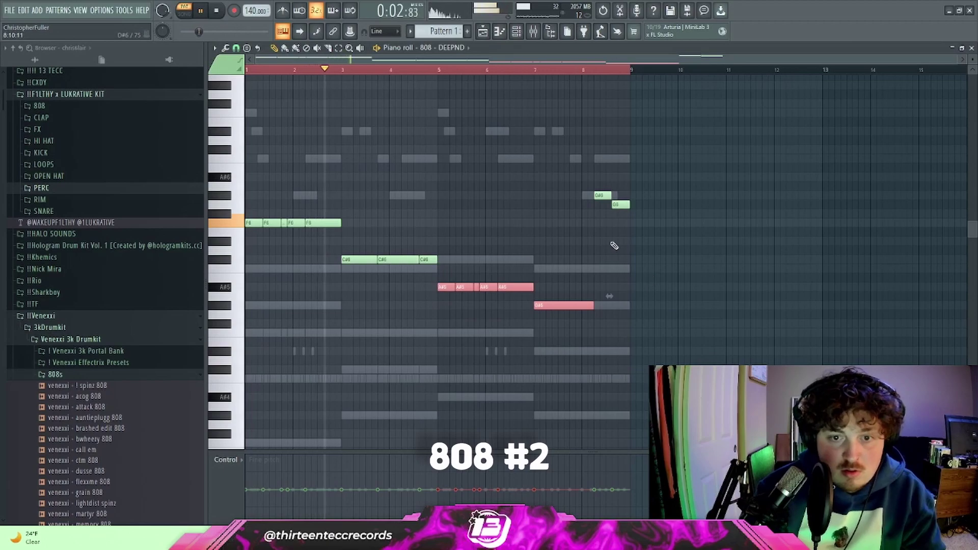
pyautogui.hotkey('ctrl', 'Up')
# - Lower the 808 - DEEPND notes in bars 1 to 4 and its last two notes in bar 8 by one octave
pyautogui.moveTo(641, 237); pyautogui.dragTo(610, 193)
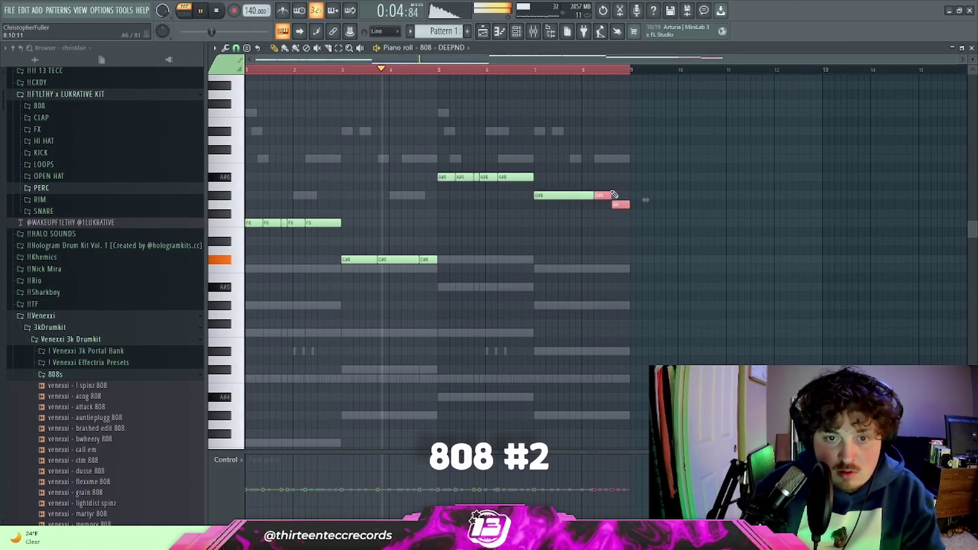
pyautogui.moveTo(428, 278); pyautogui.dragTo(219, 210)
pyautogui.hotkey('ctrl', 'Down')
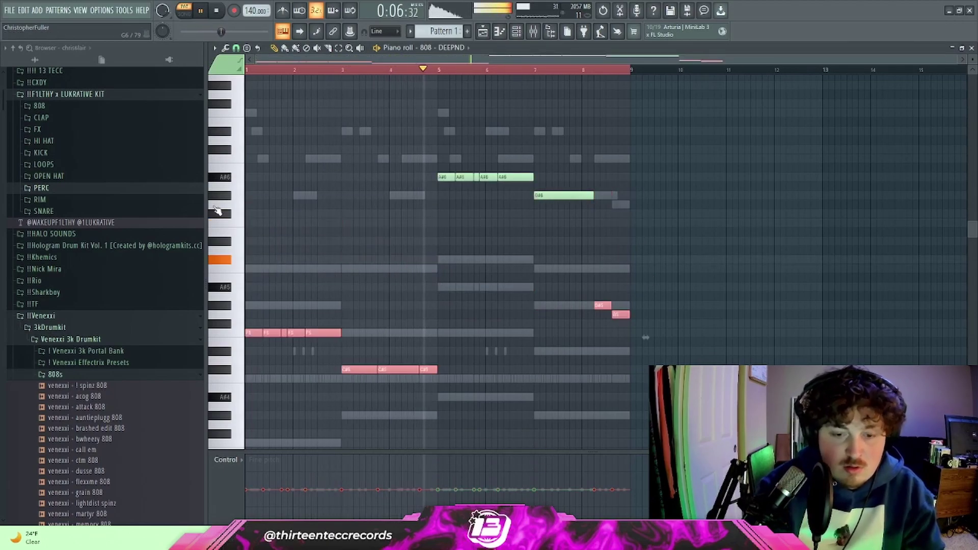
pyautogui.keyDown('ctrl'); pyautogui.click(252, 189); pyautogui.keyUp('ctrl')
# - Examine the Serum #2 notes in the piano roll
pyautogui.press('F6')
pyautogui.rightClick(279, 135)
pyautogui.click(326, 133)
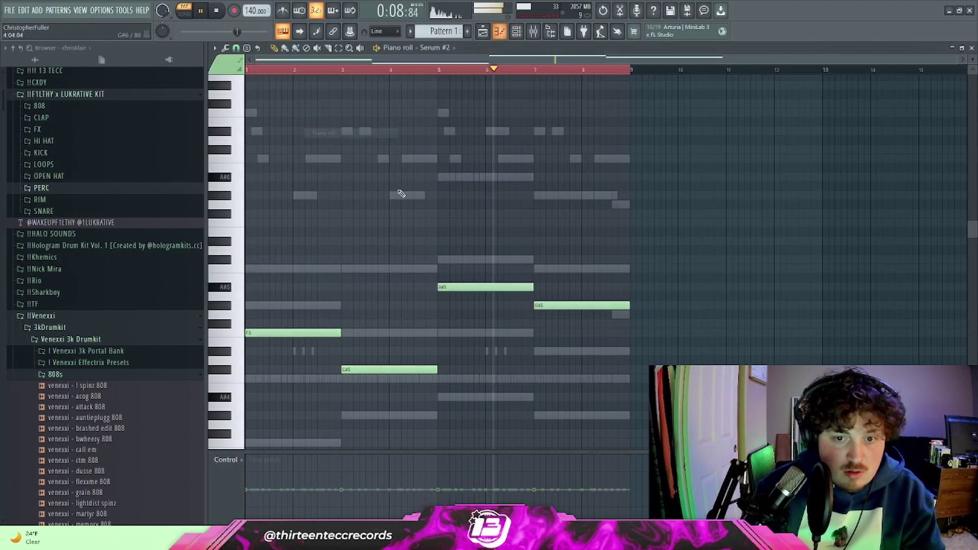
pyautogui.click(512, 36)
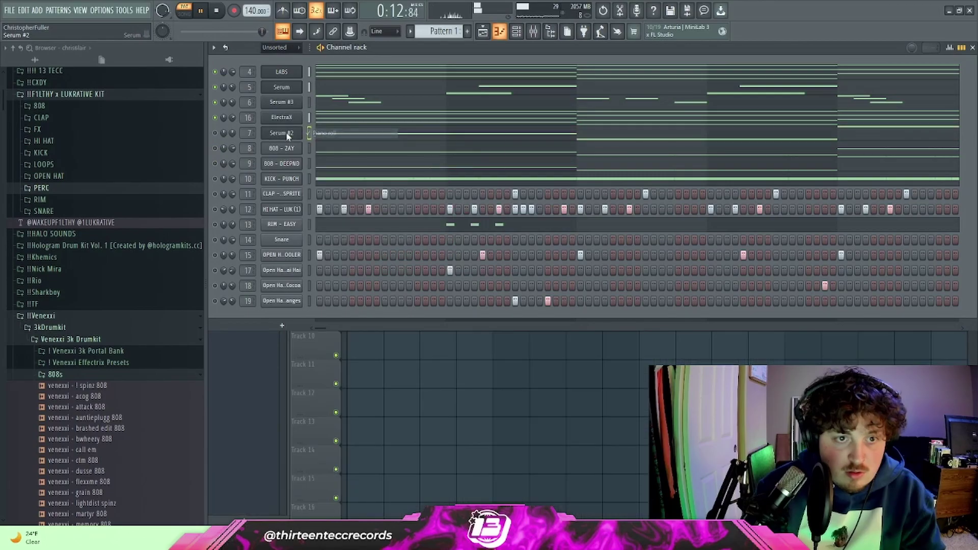
pyautogui.click(333, 134)
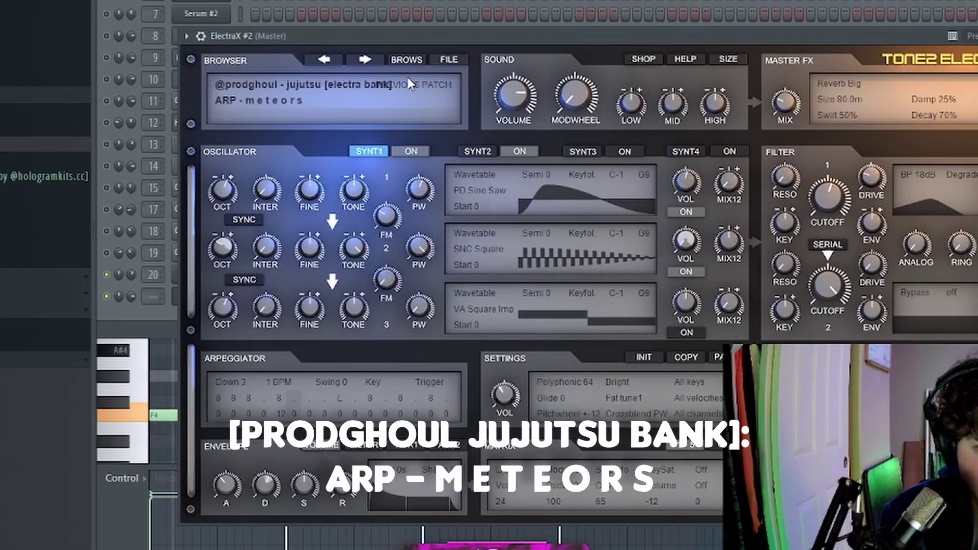
# - Lower the ElectraX #2 synth volume and assign it to mixer track 21, routed to the Instrument Buss
pyautogui.moveTo(520, 90); pyautogui.dragTo(507, 125)
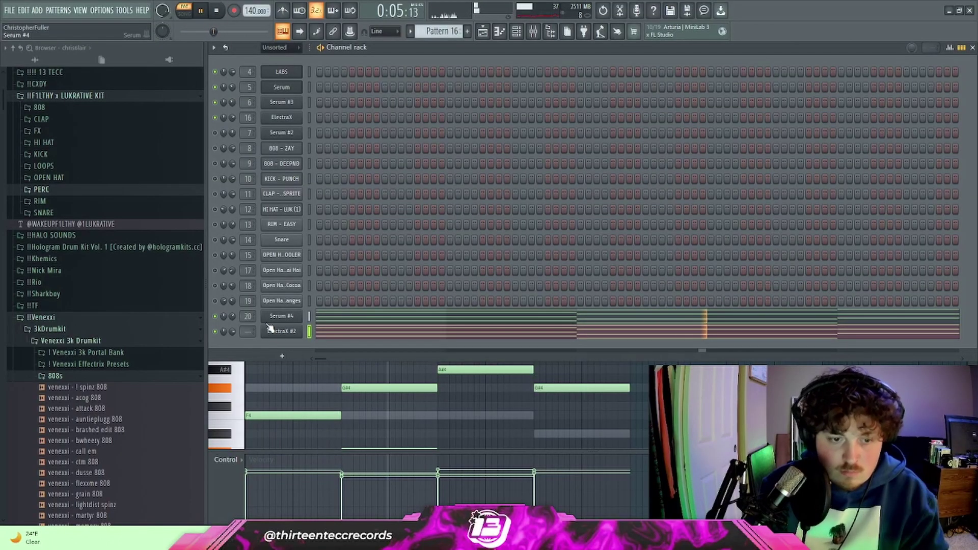
pyautogui.hotkey('ctrl', 'l')
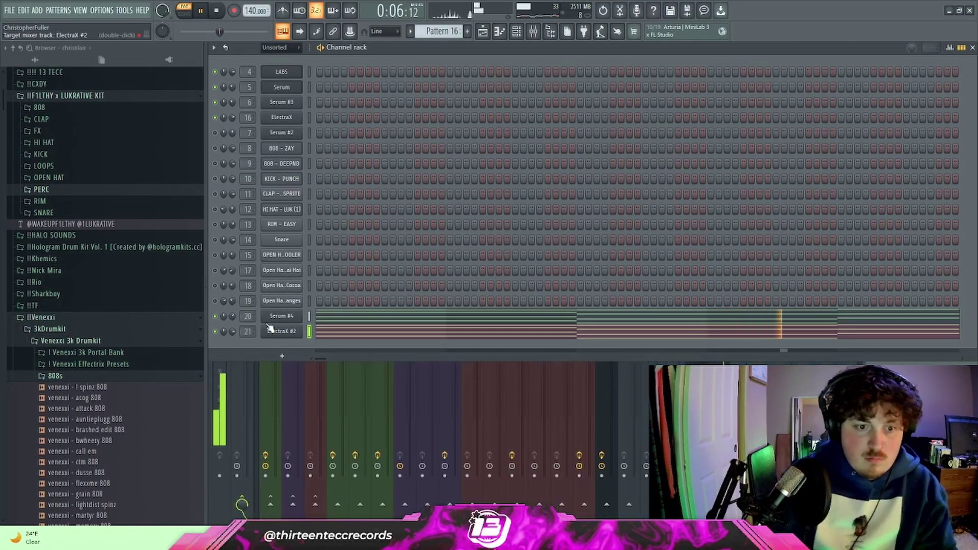
pyautogui.rightClick(275, 507)
pyautogui.click(294, 488)
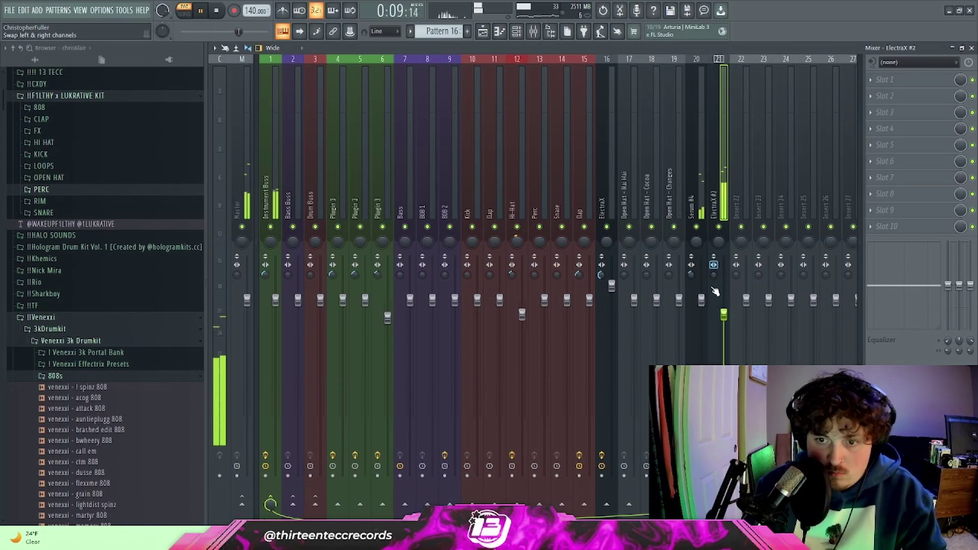
pyautogui.click(891, 146)
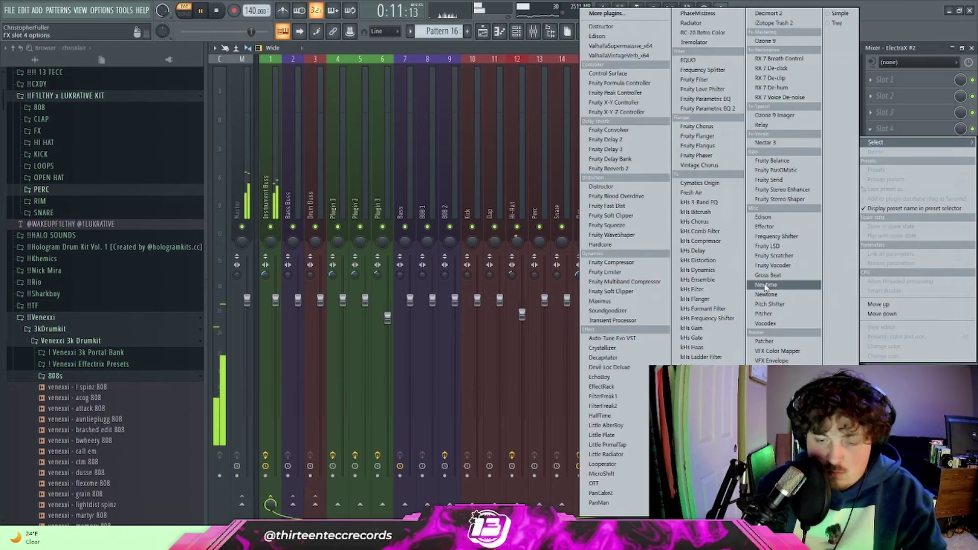
pyautogui.click(484, 40)
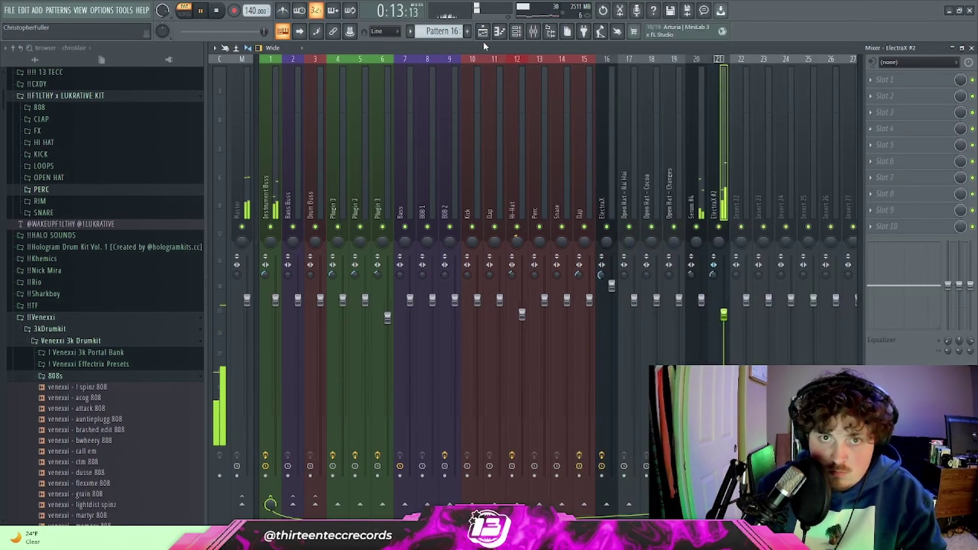
# - Open the playlist and look over the arrangement of melody, 808 and drum clips
pyautogui.click(483, 32)
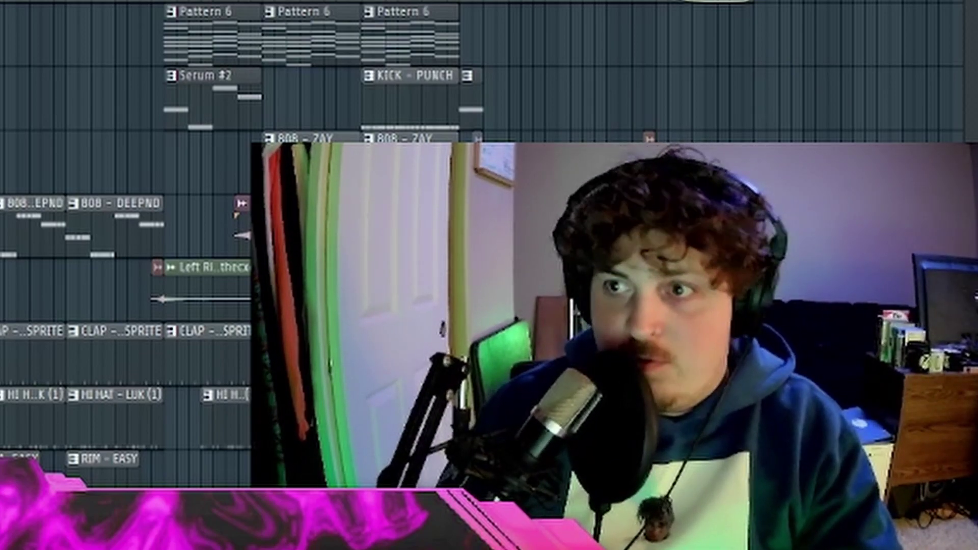
pyautogui.scroll(-4, 482, 244)
pyautogui.scroll(2, 481, 244)
pyautogui.scroll(1, 481, 245)
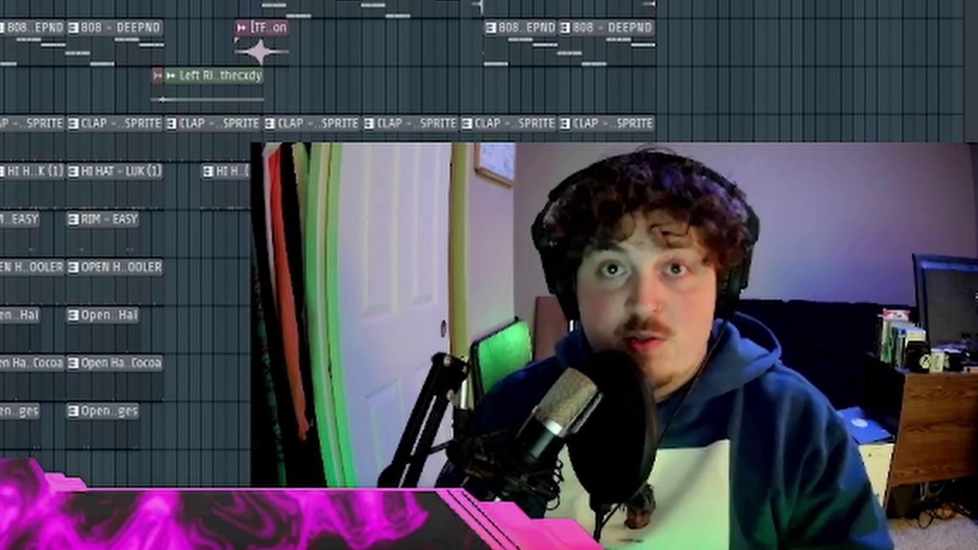